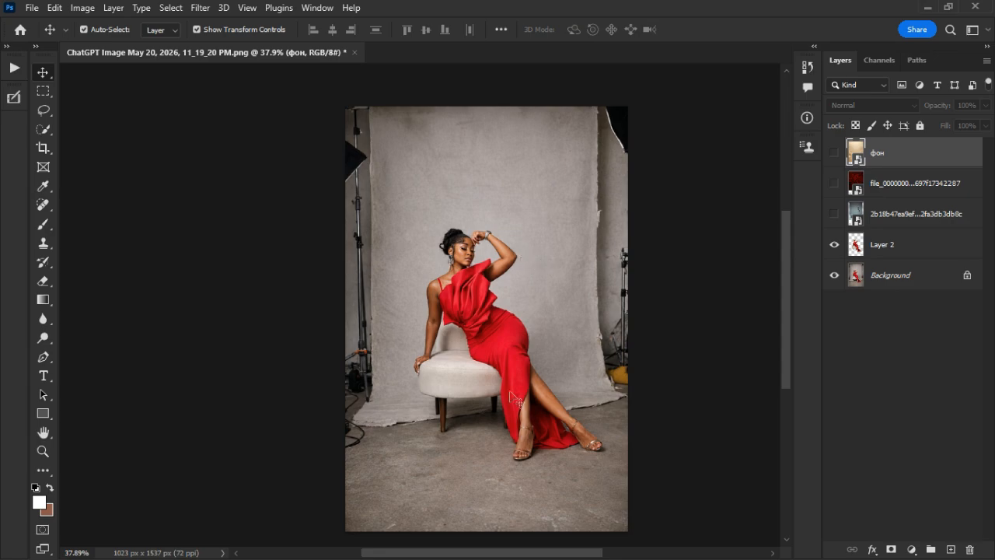
Inspect the woman's cut-out on Layer 2 with the Background layer temporarily hidden
scroll(513, 388, up, 1)
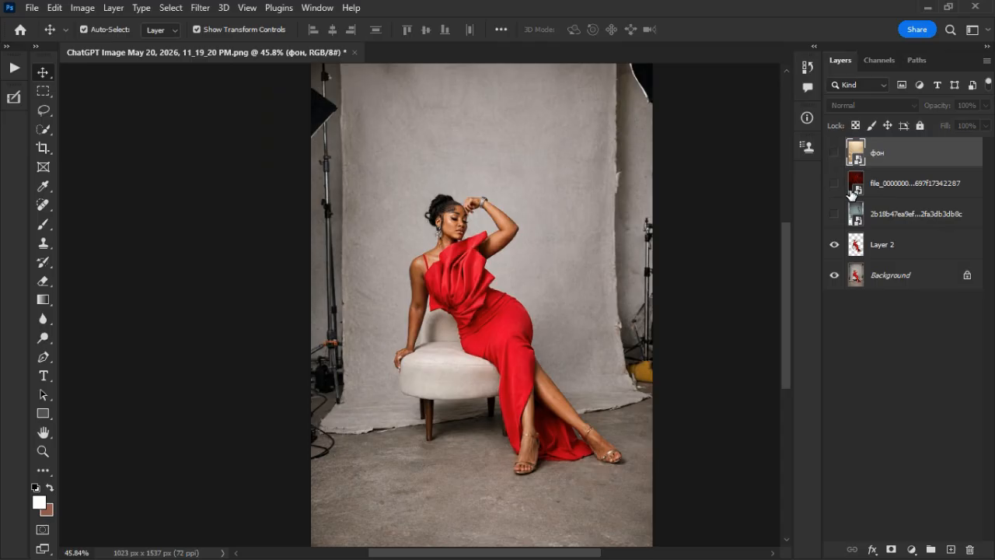
scroll(540, 279, down, 1)
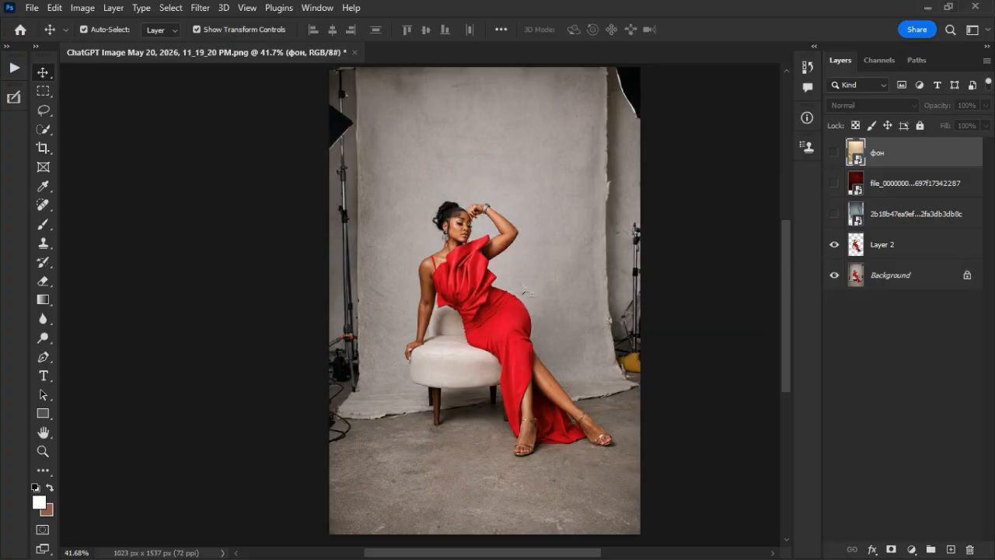
click(836, 276)
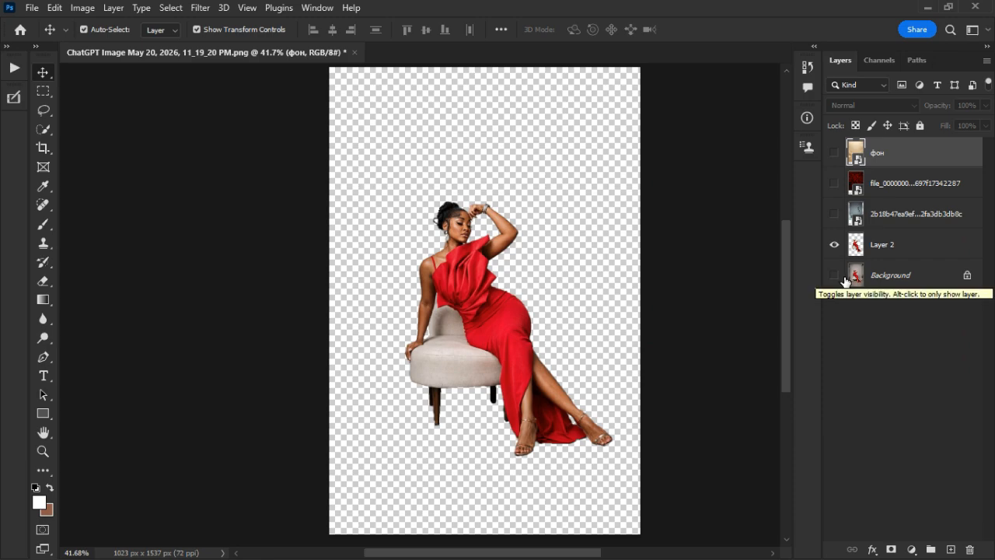
click(837, 276)
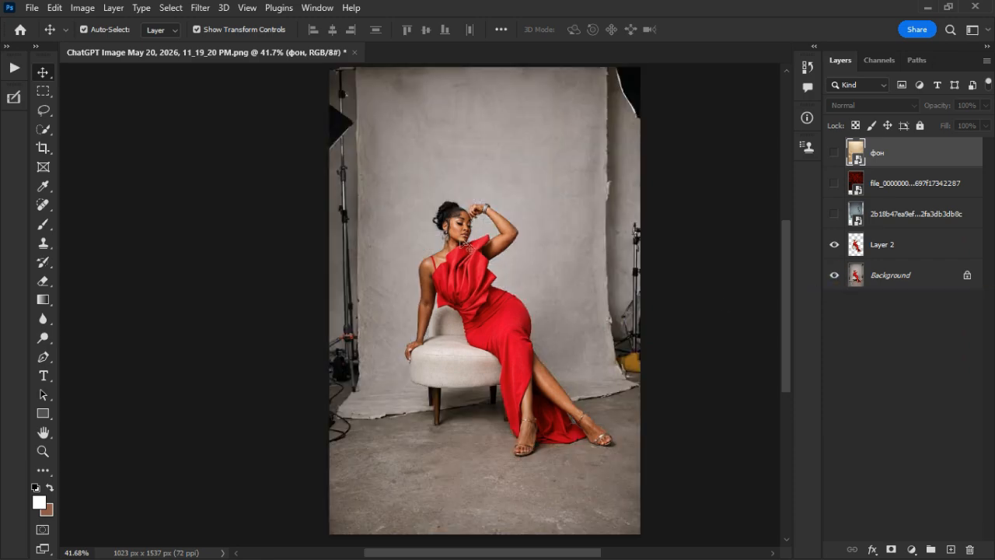
Move Layer 2 to the top of the layer stack and preview the layers beneath it, leaving the фон backdrop shown
drag(902, 256, 916, 147)
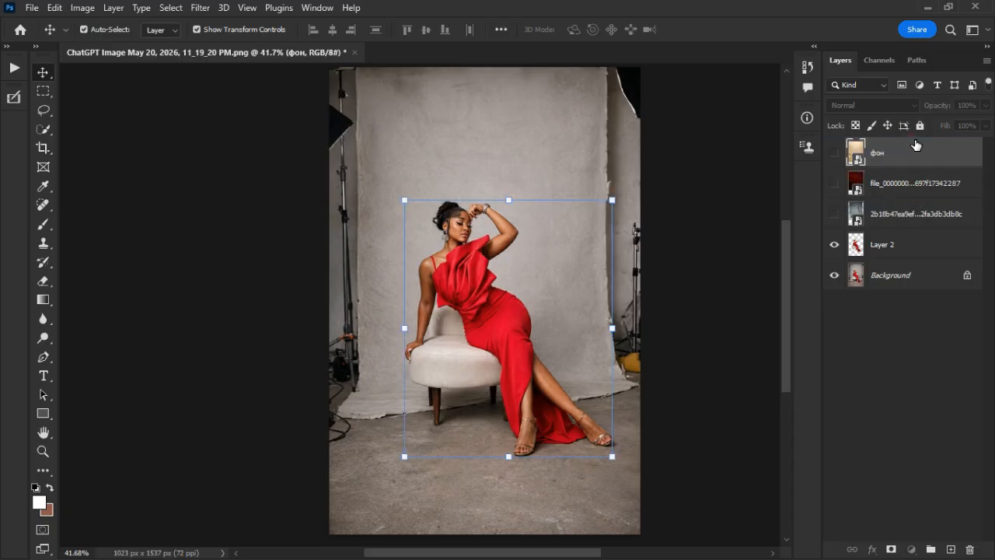
click(834, 153)
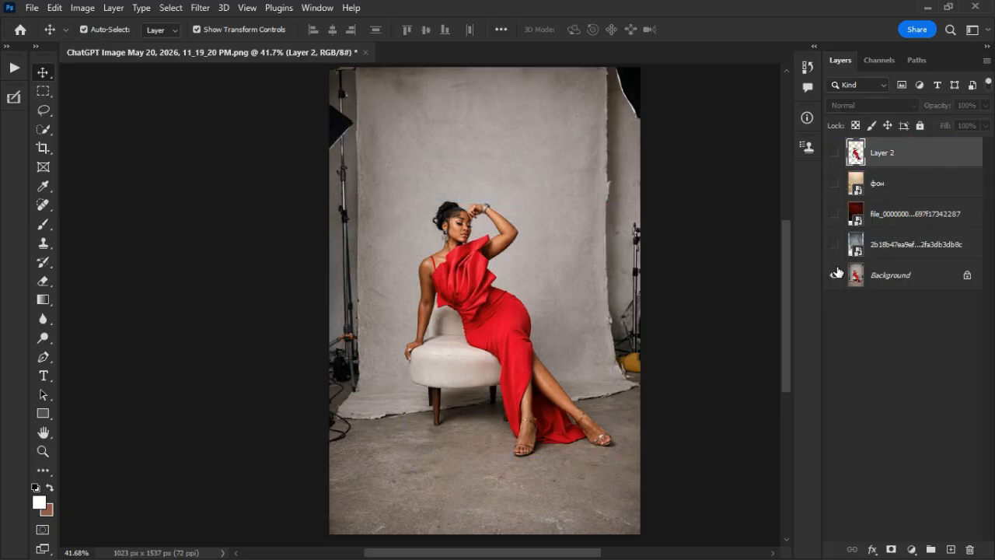
click(834, 274)
click(834, 244)
click(835, 213)
click(835, 184)
click(835, 213)
click(835, 244)
click(835, 275)
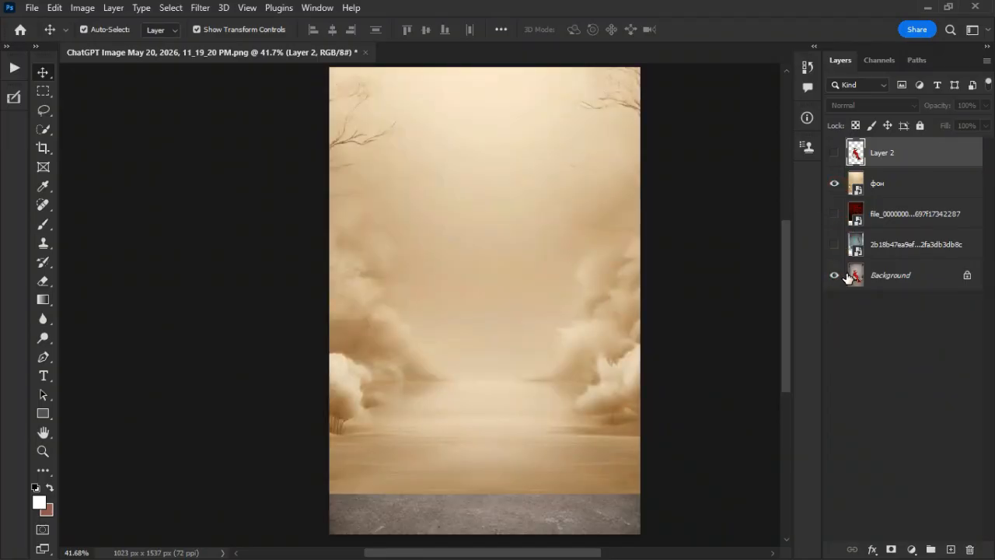
click(835, 154)
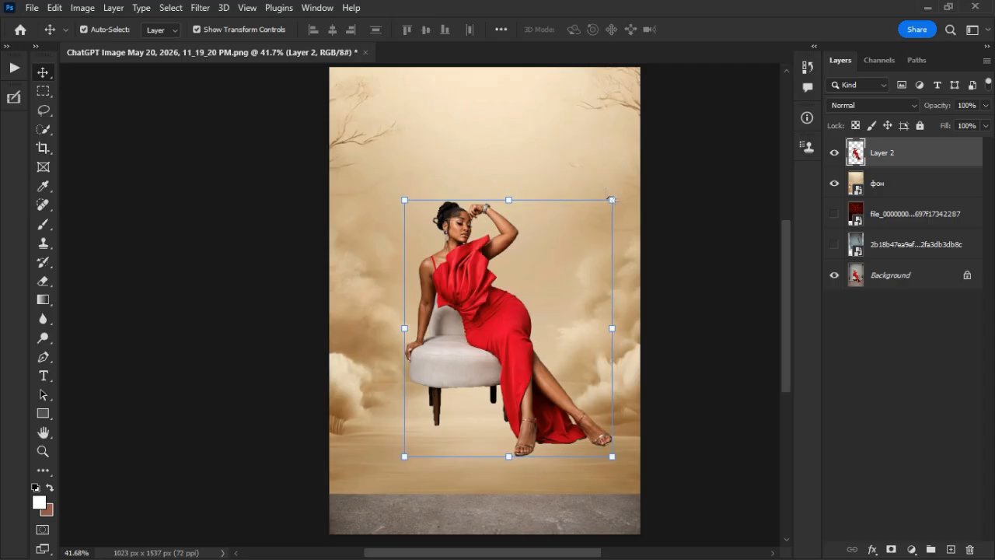
Set the фон layer's blend mode to Multiply, then hide the layer
click(916, 191)
click(886, 105)
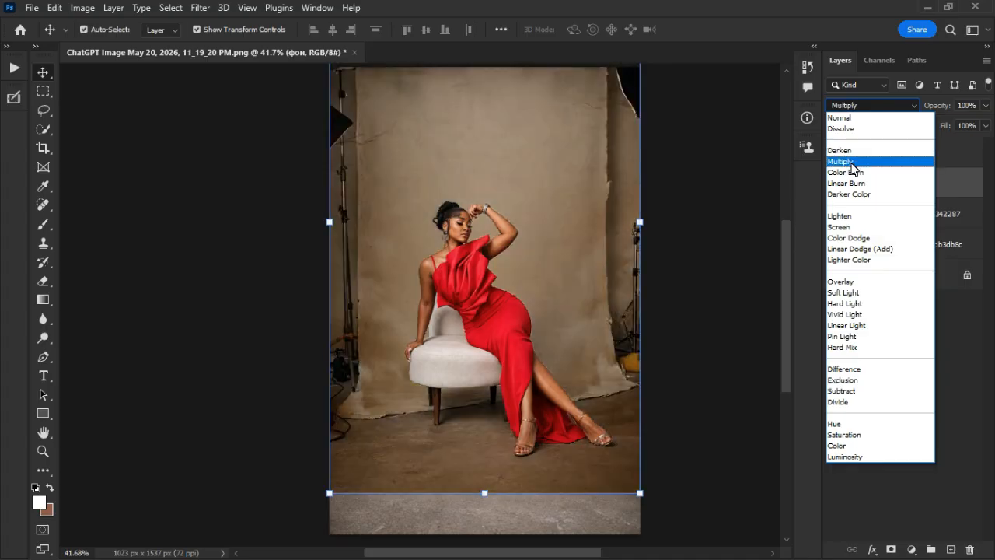
click(852, 163)
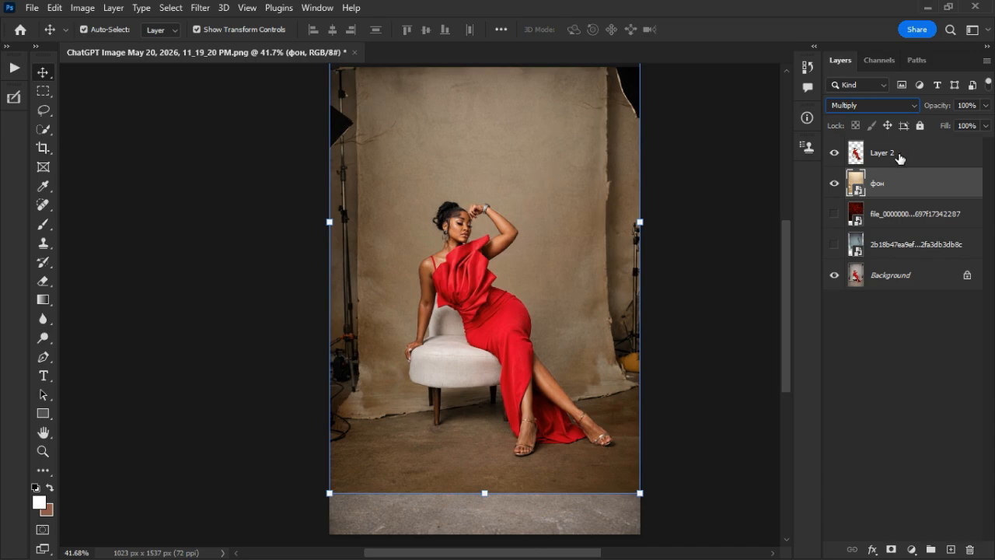
click(834, 183)
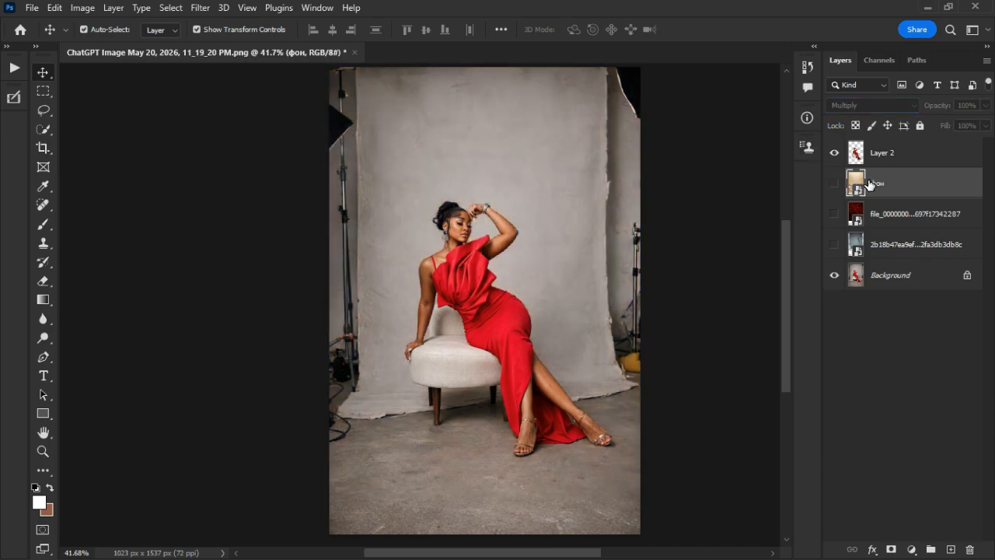
click(927, 275)
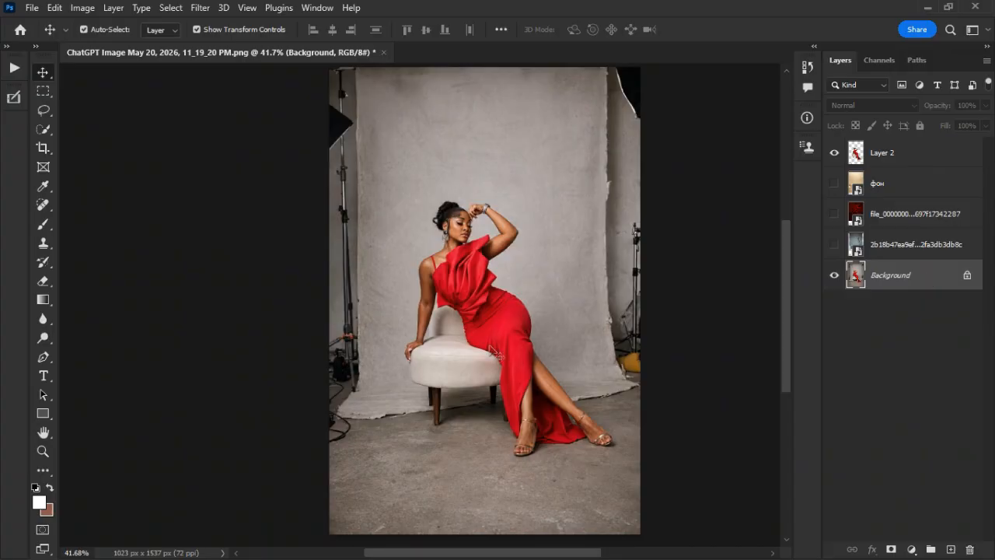
Show the blue-grey backdrop layer with the bare tree, set its blend mode to Soft Light, and hide it again
click(834, 244)
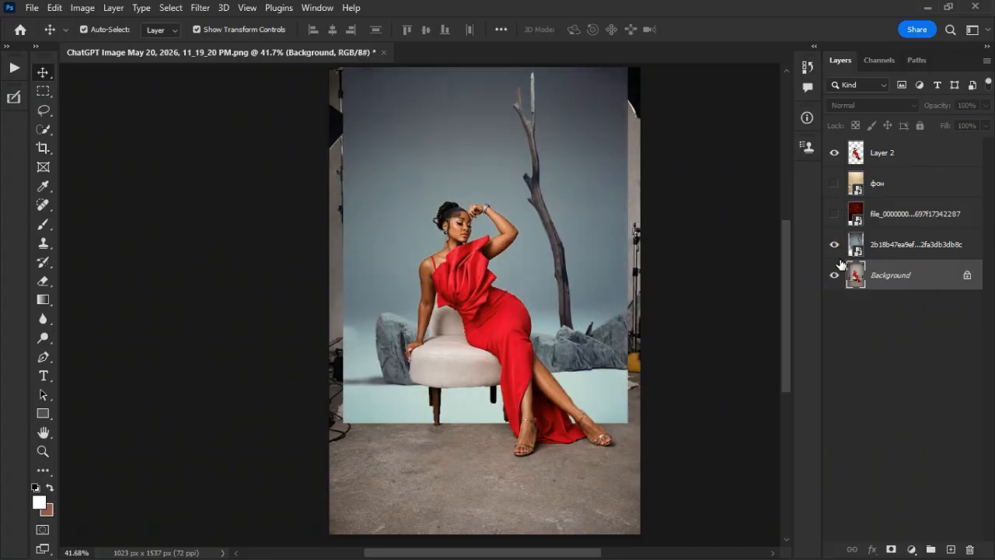
click(914, 247)
click(884, 107)
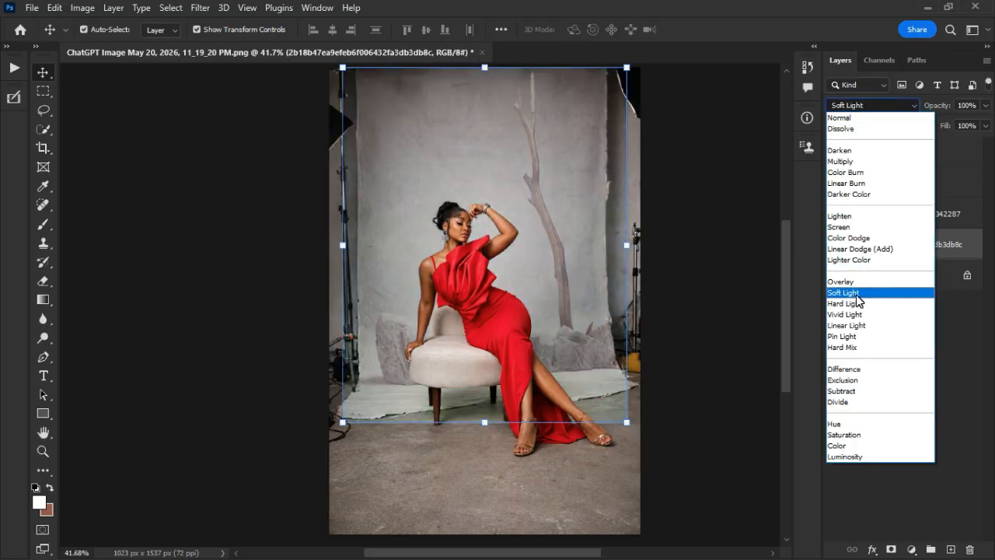
click(858, 300)
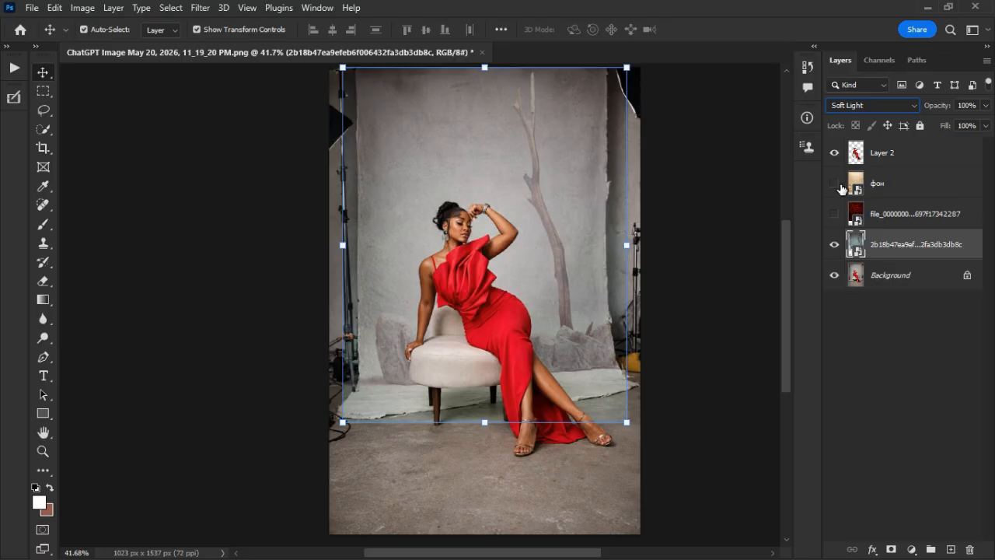
click(837, 244)
Select the concrete floor on the Background layer with the Quick Selection tool
click(939, 275)
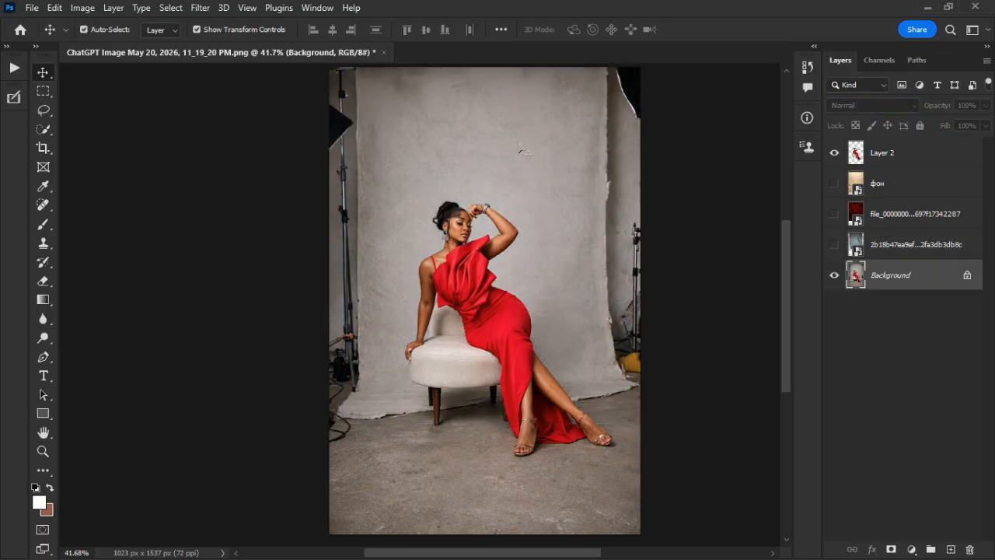
click(44, 110)
click(40, 133)
right_click(40, 130)
click(41, 131)
mouse_move(385, 482)
mouse_down()
mouse_move(397, 441)
mouse_move(409, 436)
mouse_move(313, 437)
mouse_up()
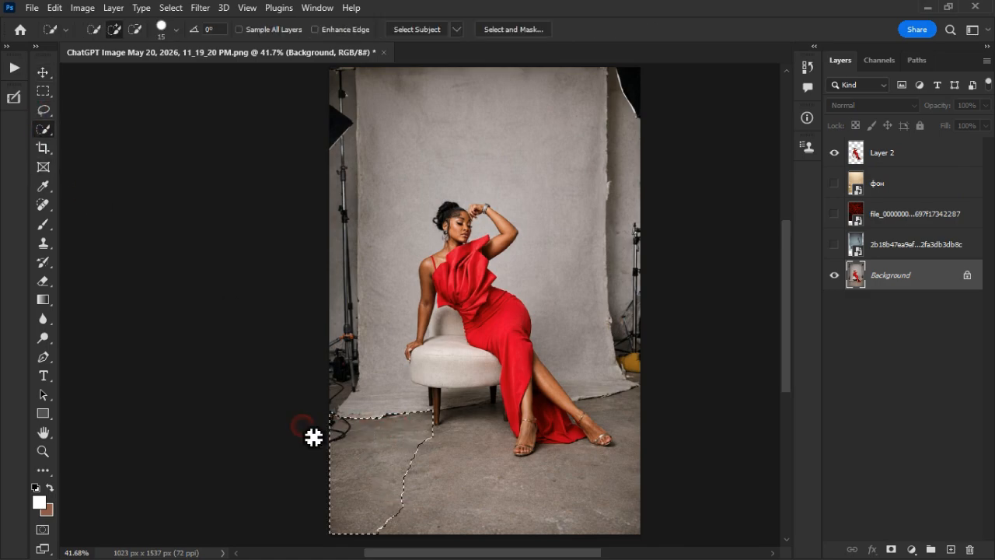
mouse_move(458, 425)
mouse_down()
mouse_move(493, 418)
mouse_move(480, 413)
mouse_move(619, 442)
mouse_up()
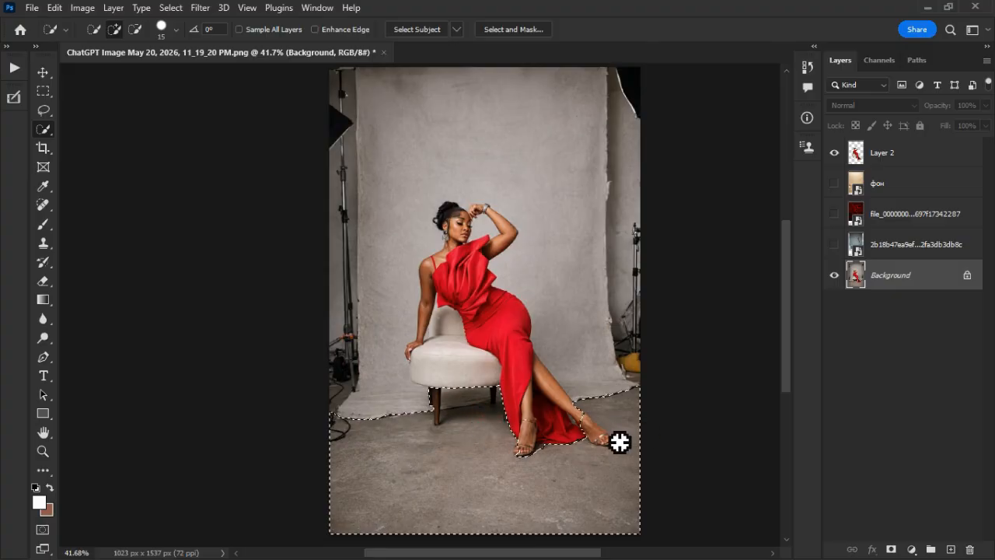
Subtract the backdrop area beneath the chair seat from the floor selection with the Lasso tool
scroll(620, 407, up, 2)
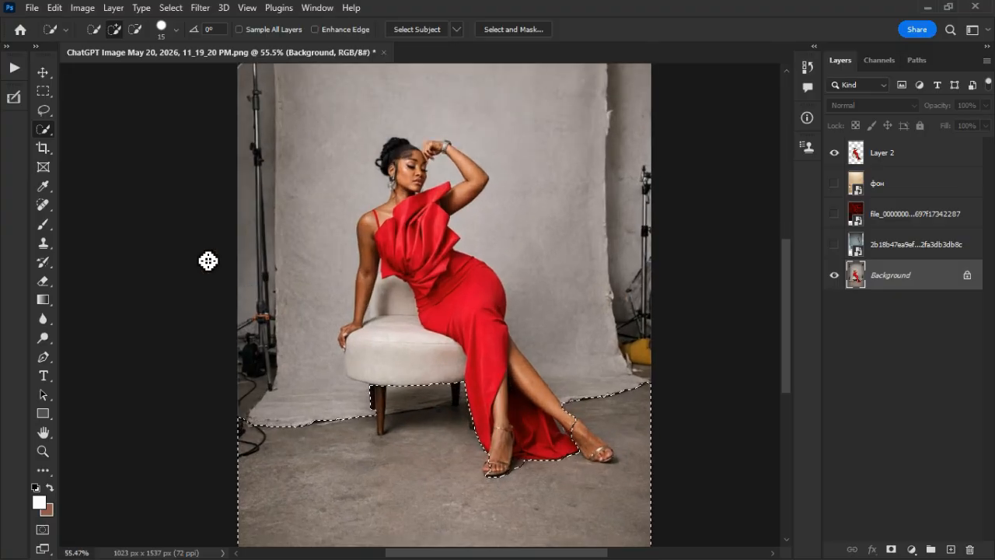
click(43, 110)
scroll(459, 457, up, 2)
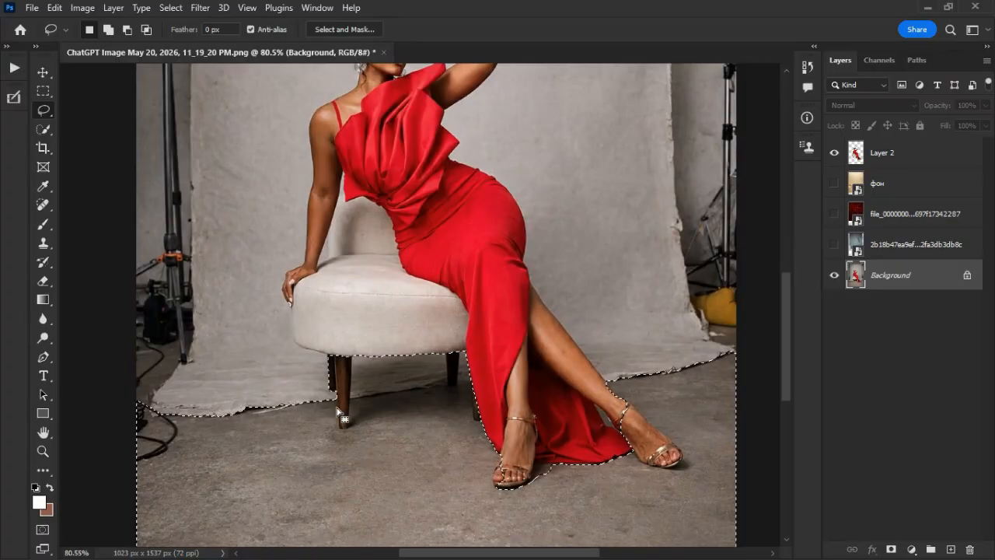
key(alt)
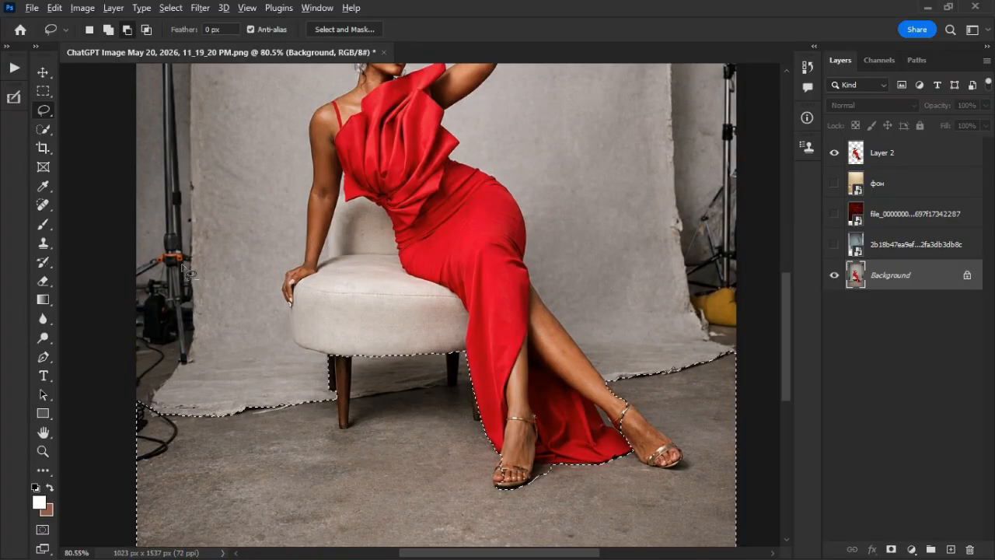
mouse_move(337, 401)
mouse_down()
mouse_move(478, 381)
mouse_move(444, 328)
mouse_move(314, 335)
mouse_move(310, 373)
mouse_move(340, 422)
mouse_up()
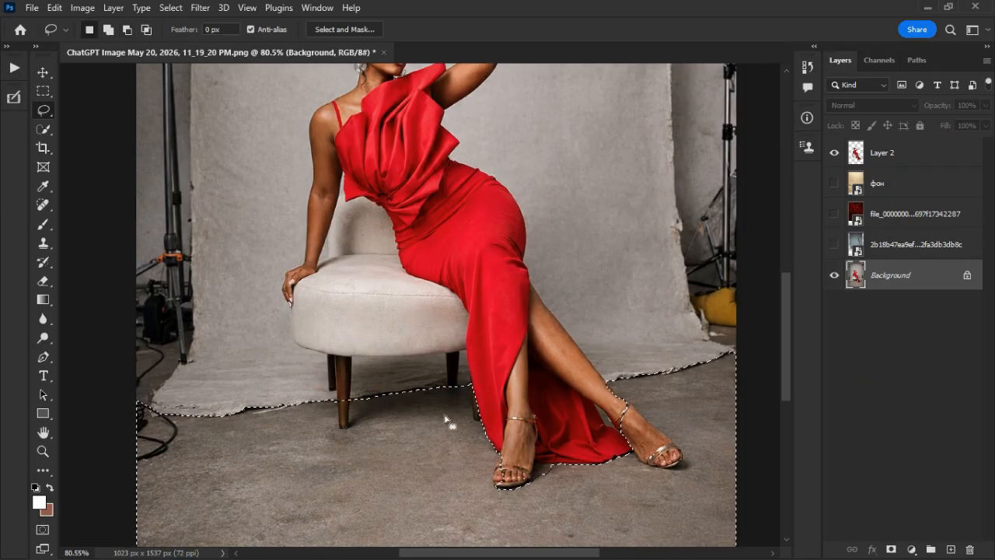
Add the missed floor patches beneath the chair and beside the woman's extended leg to the selection with the Lasso tool
scroll(387, 407, up, 3)
key(shift)
mouse_move(331, 407)
mouse_down()
mouse_move(396, 398)
mouse_move(380, 420)
mouse_up()
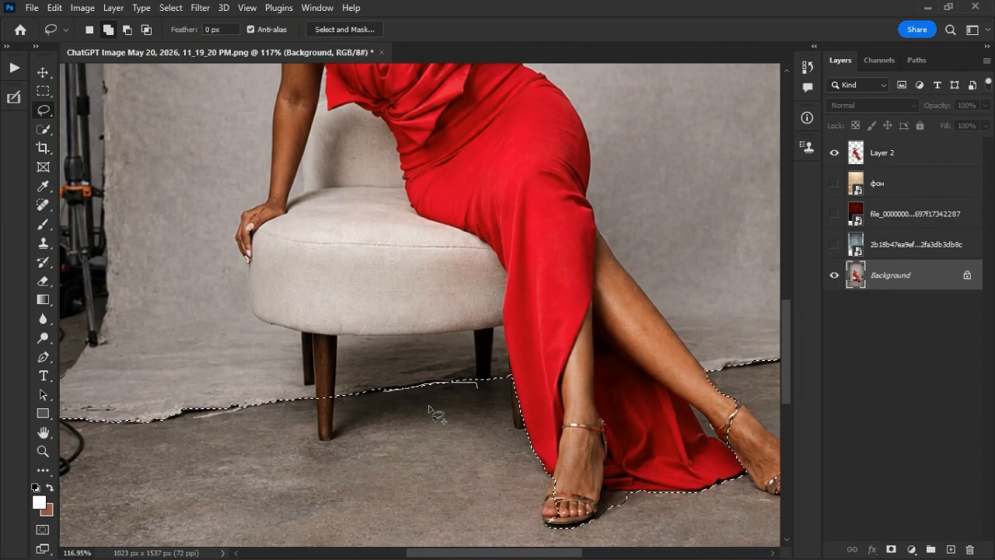
scroll(478, 428, down, 1)
scroll(570, 456, down, 2)
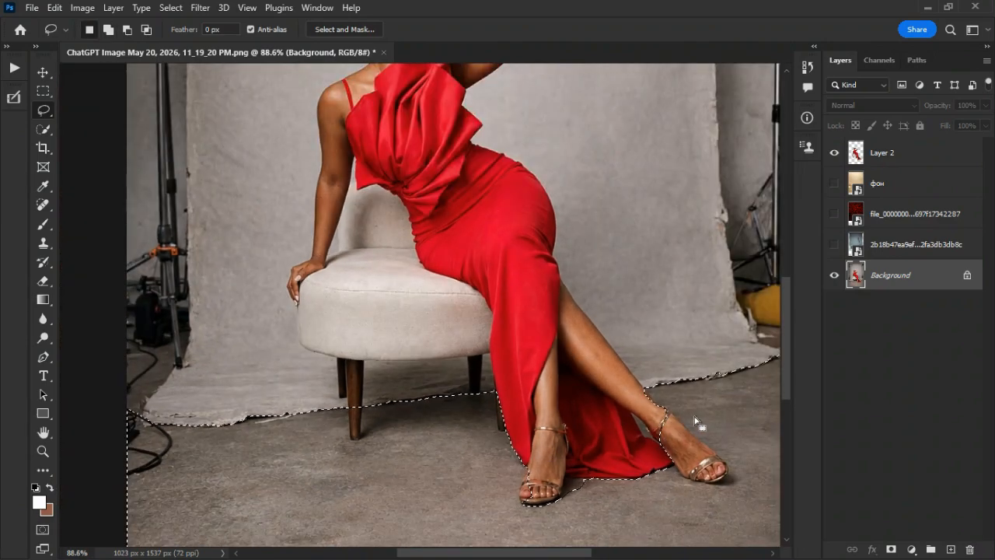
key(shift)
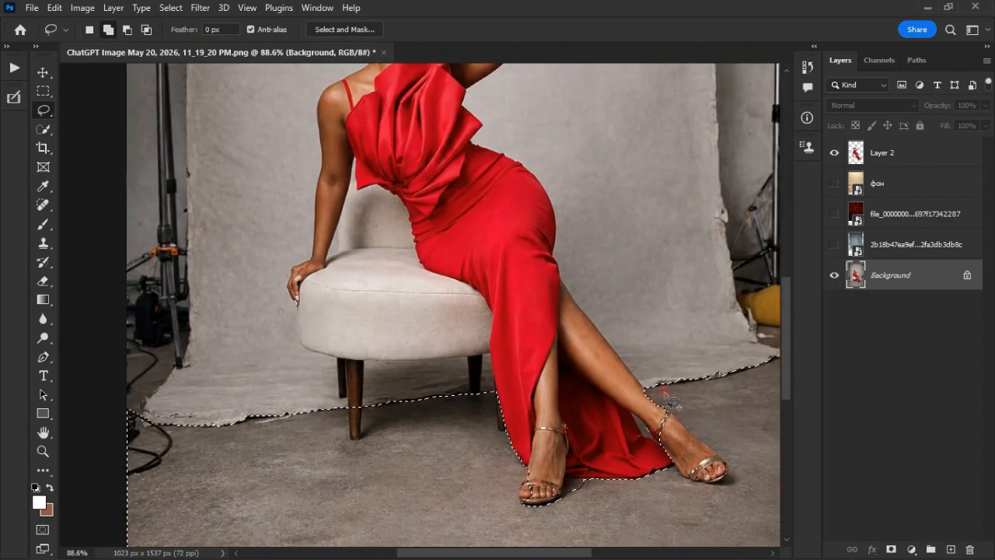
mouse_move(615, 400)
mouse_down()
mouse_move(638, 449)
mouse_move(716, 430)
mouse_move(663, 380)
mouse_up()
Add a Selective Color adjustment layer masked to the selected floor and check its layer mask
scroll(663, 379, down, 4)
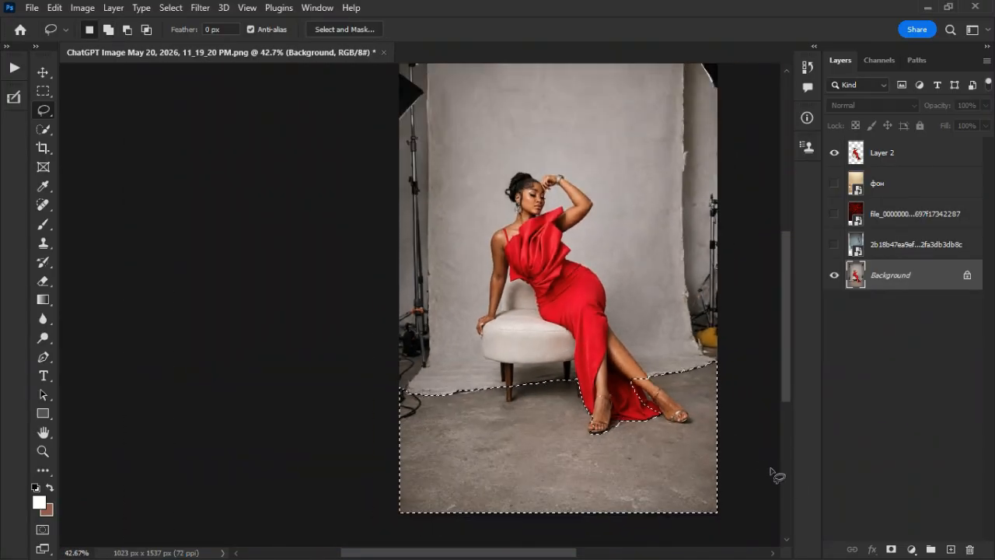
click(913, 549)
click(894, 536)
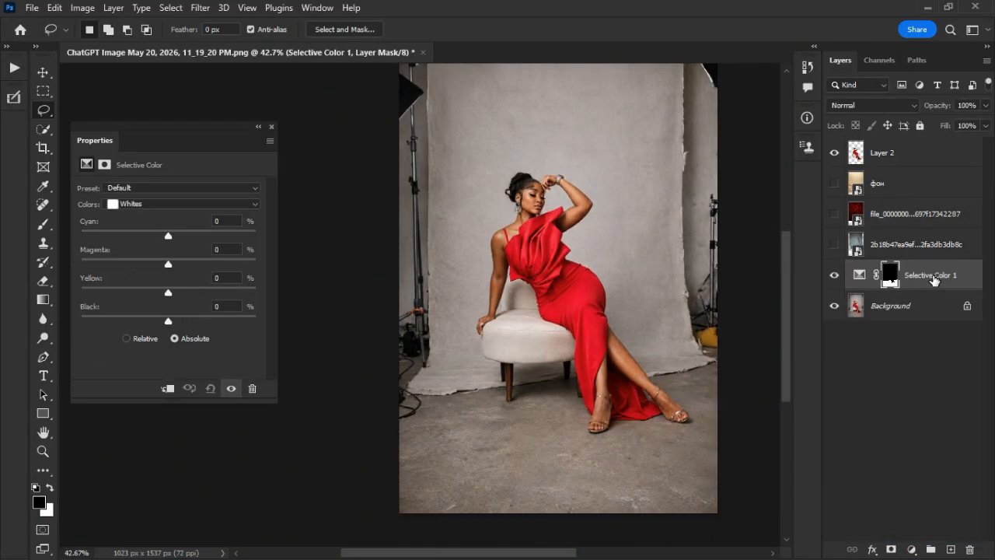
alt+click(894, 282)
alt+click(894, 278)
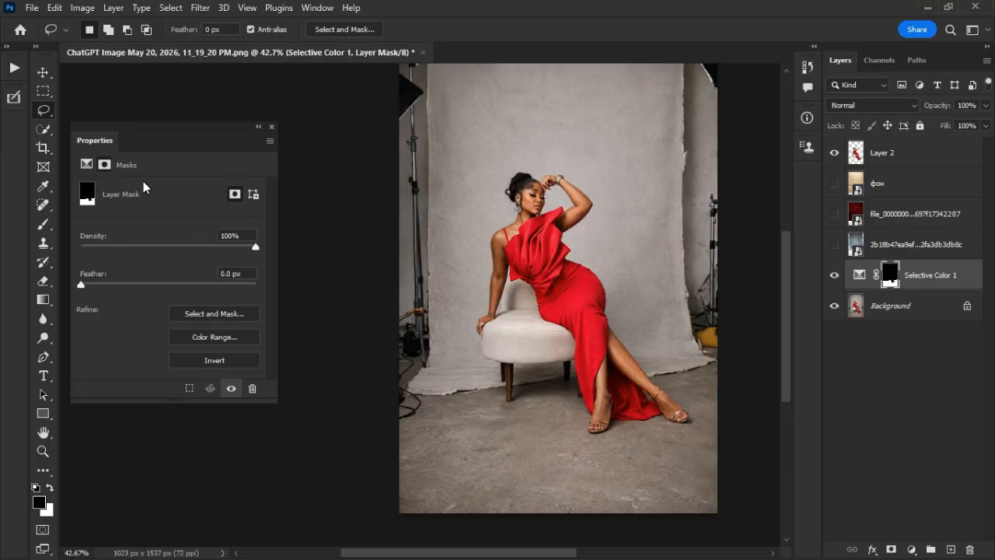
Brighten the floor by setting Black to -35% for Neutrals in Selective Color, and fine-tune the other sliders
click(859, 276)
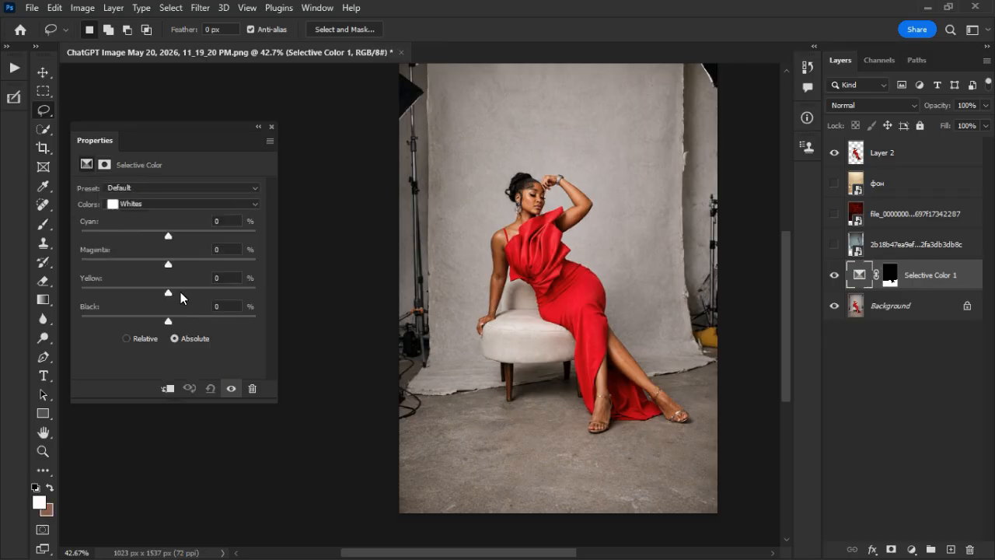
click(152, 204)
click(150, 302)
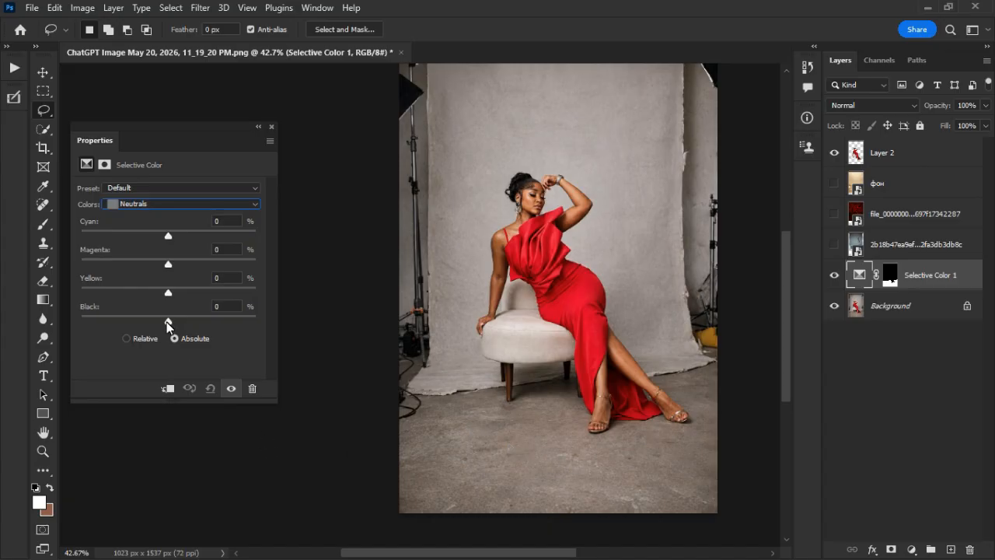
drag(167, 319, 136, 320)
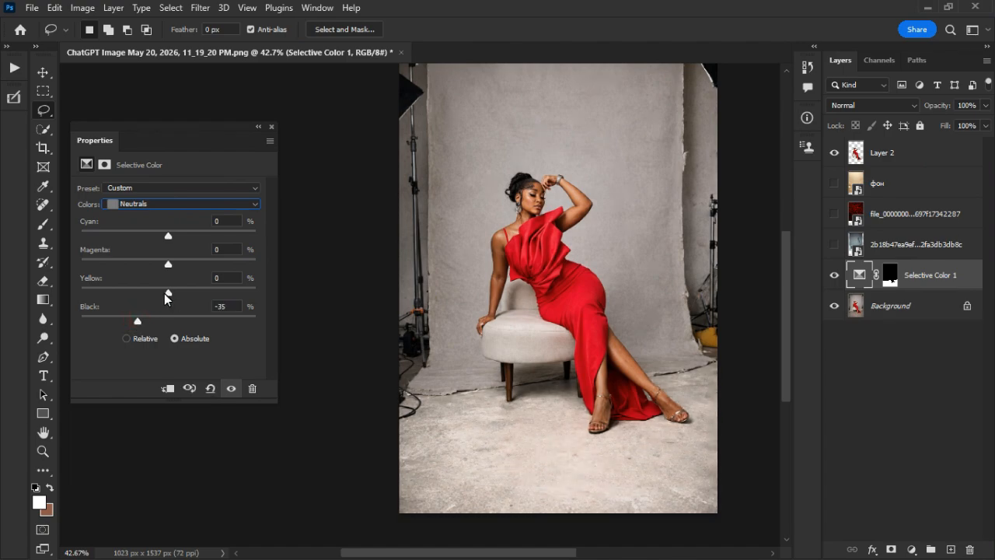
drag(164, 299, 165, 269)
click(167, 235)
click(156, 204)
click(136, 293)
mouse_move(168, 320)
mouse_down()
mouse_move(152, 320)
mouse_move(174, 320)
mouse_move(166, 320)
mouse_up()
click(271, 127)
Add a Curves adjustment layer above Selective Color and copy the floor mask onto it, replacing its own mask
ctrl+click(927, 311)
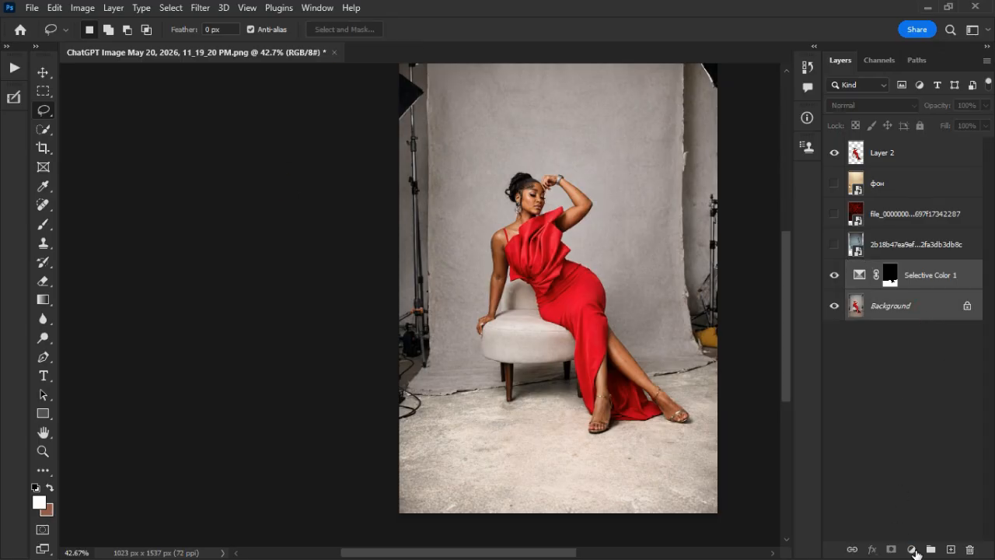
click(911, 550)
click(927, 361)
drag(892, 307, 890, 275)
click(432, 222)
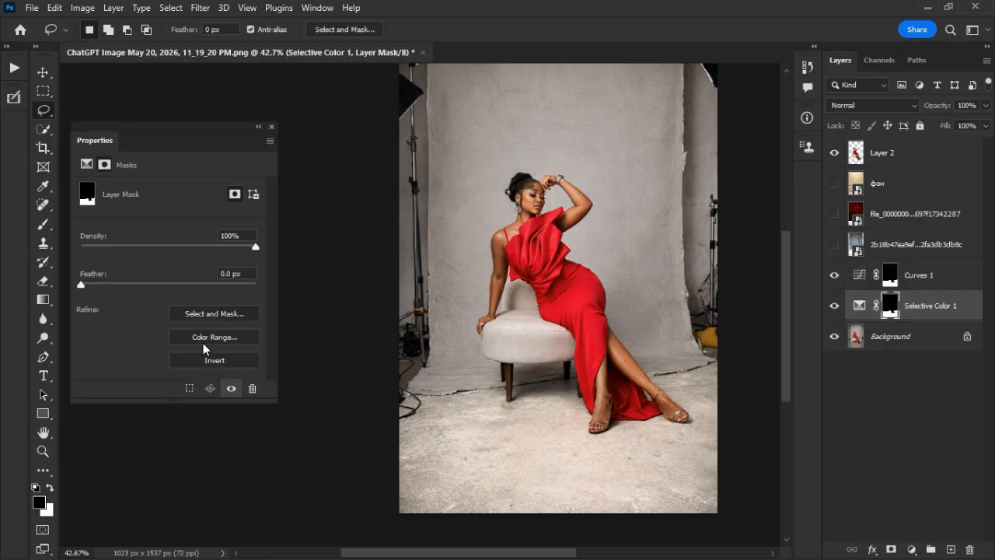
Adjust the curve to fine-tune the floor's brightness, then stamp the result into a new layer above the adjustments
click(860, 278)
drag(185, 292, 183, 290)
click(272, 127)
key(ctrl+alt+shift+e)
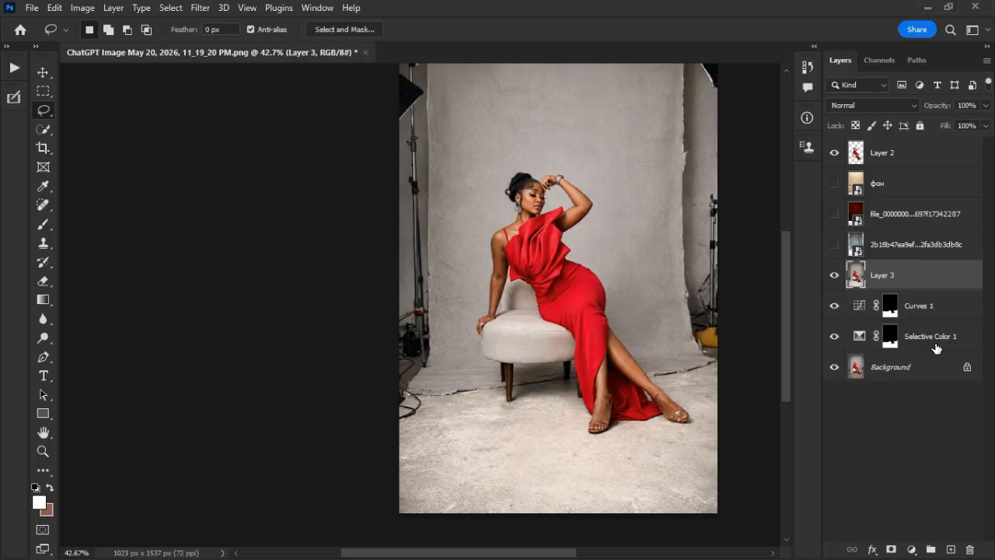
Patch away the torn backdrop edge across the floor to both sides of the seated model with the Patch tool
right_click(44, 130)
right_click(44, 205)
click(81, 246)
mouse_move(410, 391)
mouse_down()
mouse_move(595, 410)
mouse_move(572, 373)
mouse_move(533, 471)
mouse_up()
mouse_move(666, 397)
mouse_down()
mouse_move(724, 365)
mouse_move(671, 398)
mouse_up()
mouse_move(684, 379)
mouse_down()
mouse_move(693, 413)
mouse_move(671, 440)
mouse_up()
key(ctrl+d)
scroll(671, 381, up, 2)
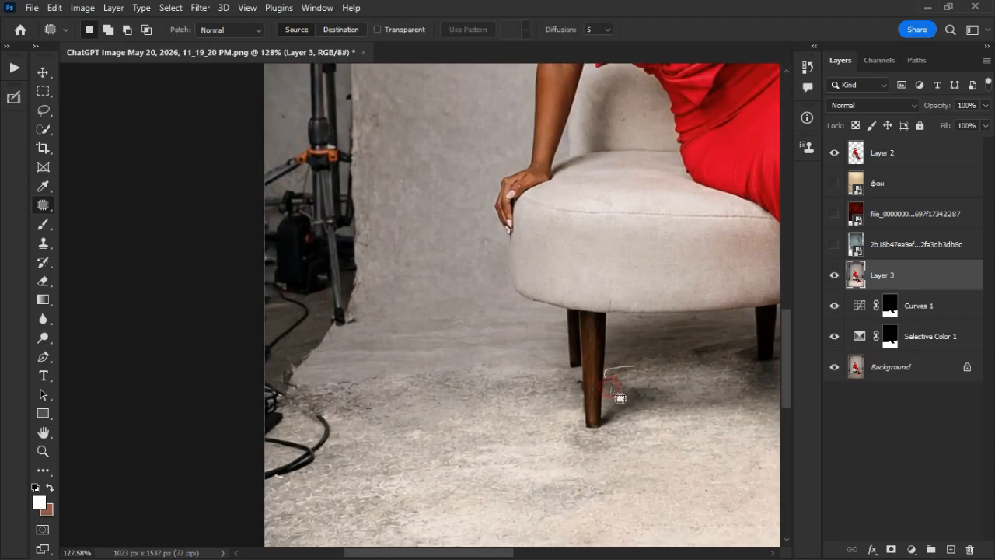
Remove the rest of the backdrop edge from the floor between the chair legs, using the Patch tool and Spot Healing Brush
key(ctrl+z)
key(ctrl+z)
key(ctrl+d)
mouse_move(624, 364)
mouse_down()
mouse_move(640, 375)
mouse_move(753, 376)
mouse_move(726, 368)
mouse_up()
key(ctrl+d)
right_click(43, 205)
click(101, 207)
drag(616, 379, 758, 371)
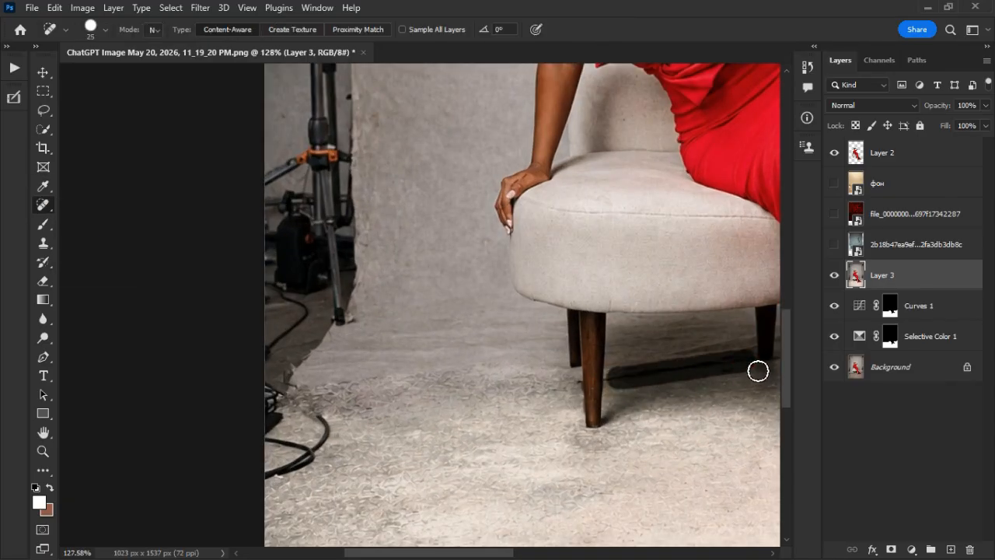
Spot-heal the leftover backdrop edge on the floor beside the dress and a blemish on the lower floor
scroll(475, 422, down, 5)
scroll(614, 432, up, 2)
drag(576, 388, 670, 385)
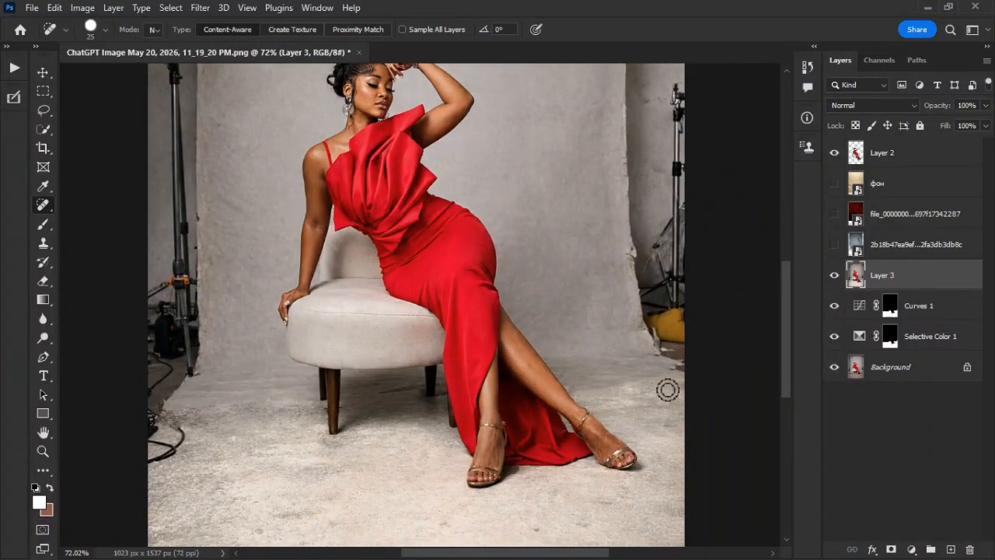
drag(573, 523, 608, 514)
Marquee-select the left side of the scene and stretch it outward past the canvas edge to cover the light stand
scroll(642, 461, down, 8)
scroll(355, 368, up, 1)
scroll(553, 322, down, 2)
click(42, 91)
drag(311, 121, 346, 408)
key(ctrl+t)
drag(354, 262, 286, 261)
click(683, 145)
Marquee-select the right side of the scene and stretch it outward past the canvas edge to hide the studio gear
drag(541, 115, 624, 362)
click(622, 331)
drag(522, 115, 644, 353)
key(ctrl+t)
drag(574, 232, 643, 231)
key(Return)
key(ctrl+d)
Patch the leftover marks on the upper-left backdrop and the left floor edge with clean texture
click(43, 205)
right_click(43, 205)
click(155, 232)
mouse_move(368, 143)
mouse_down()
mouse_move(411, 220)
mouse_move(407, 134)
mouse_up()
drag(372, 192, 536, 191)
click(444, 143)
mouse_move(349, 315)
mouse_down()
mouse_move(344, 346)
mouse_move(347, 335)
mouse_up()
drag(370, 280, 388, 208)
click(436, 133)
Patch the remaining flaws along the top of the backdrop and down its right side with clean texture
drag(352, 120, 423, 106)
click(354, 146)
drag(355, 149, 432, 112)
drag(401, 131, 447, 163)
click(514, 143)
mouse_move(538, 206)
mouse_down()
mouse_move(582, 214)
mouse_move(583, 190)
mouse_up()
mouse_move(560, 244)
mouse_down()
mouse_move(526, 186)
mouse_move(516, 145)
mouse_up()
click(517, 144)
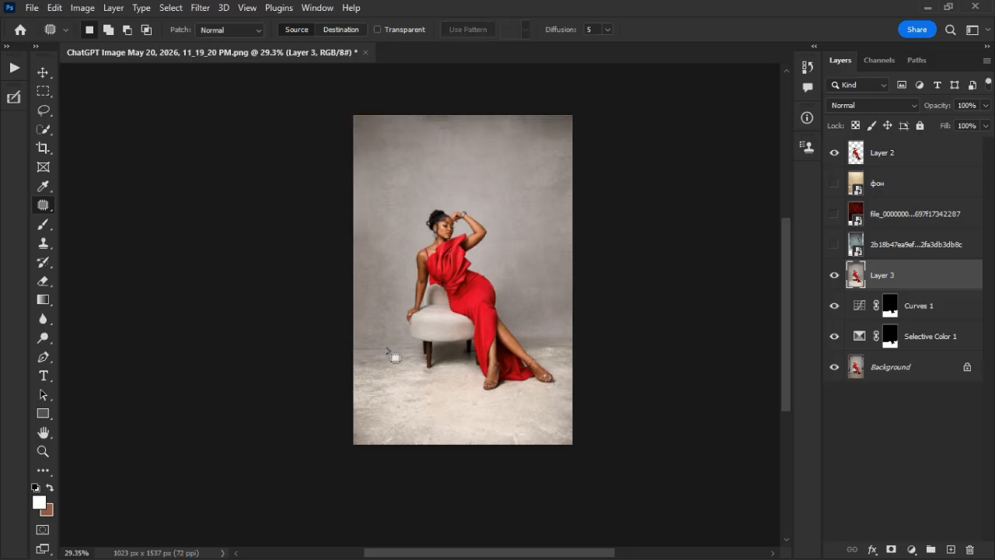
scroll(469, 268, up, 1)
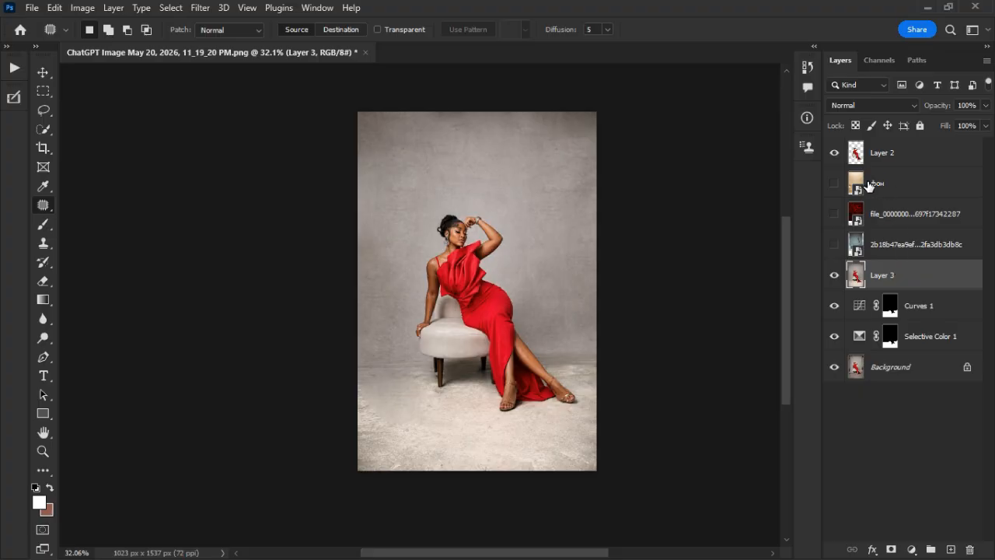
Show the фон backdrop layer to check how it looks behind the model
click(842, 185)
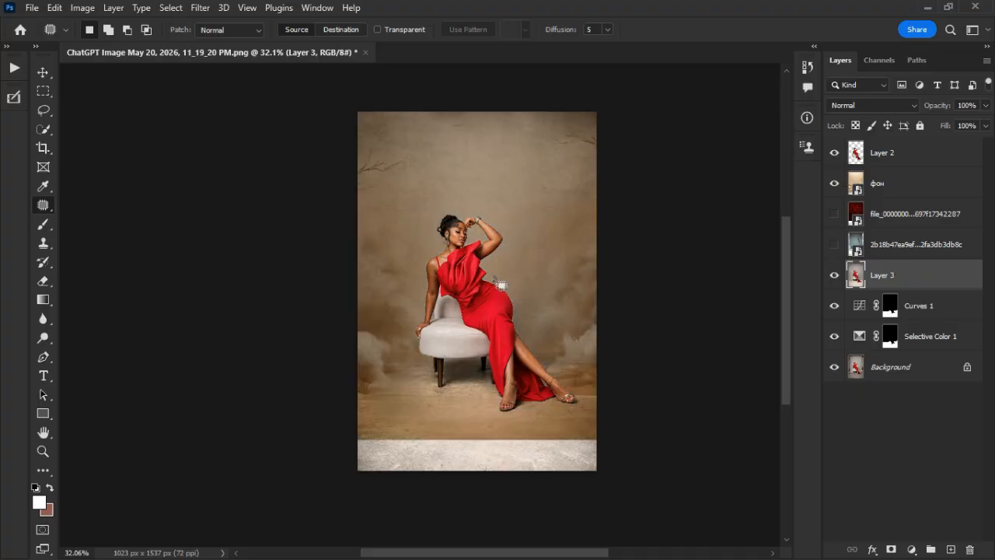
scroll(529, 241, up, 3)
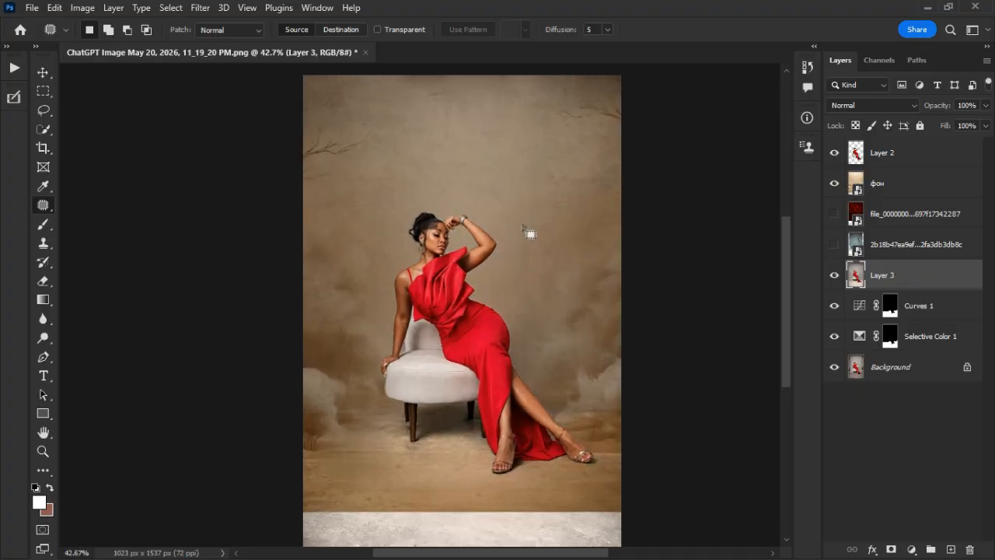
key(v)
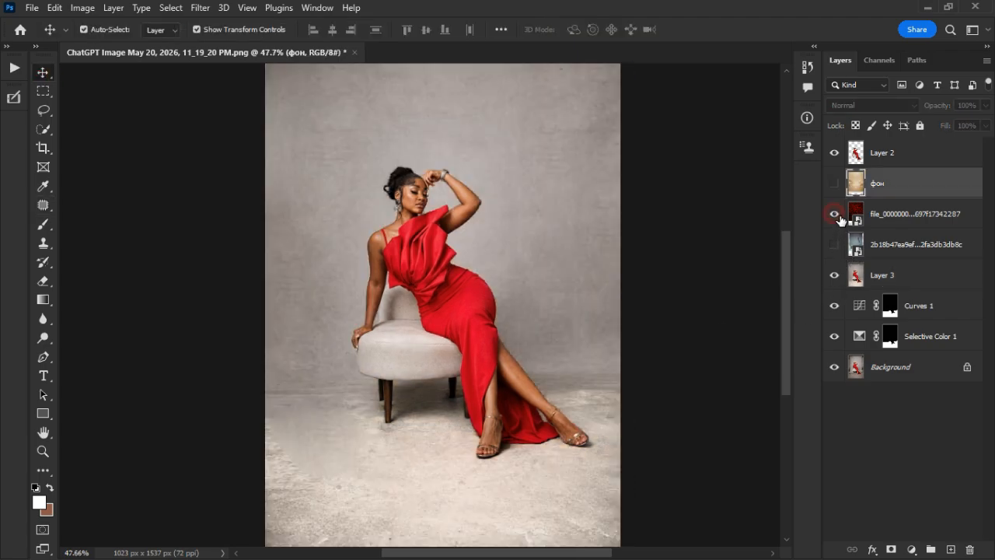
Show the red rose wall layer and move it down so its floor line sits behind the chair seat
click(835, 214)
scroll(583, 374, down, 1)
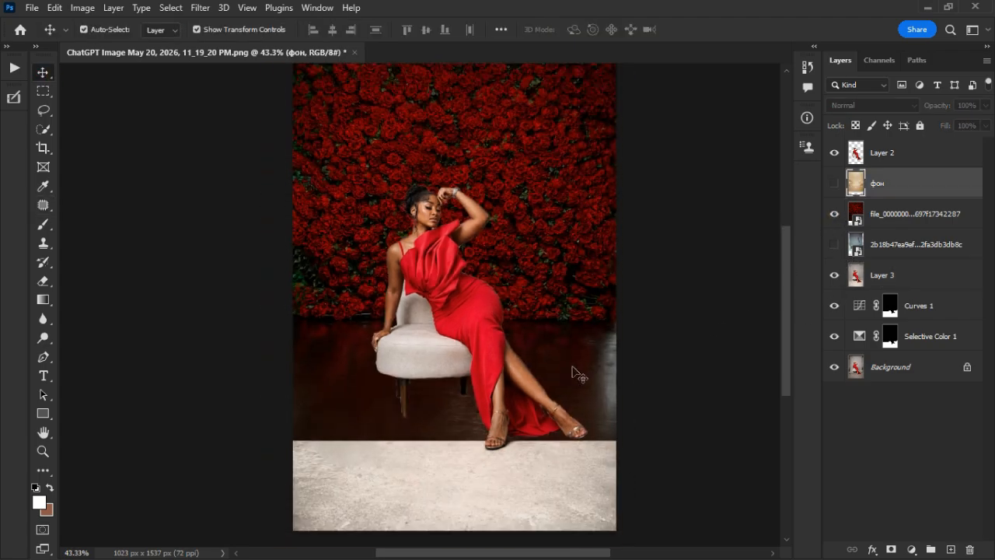
scroll(575, 374, down, 1)
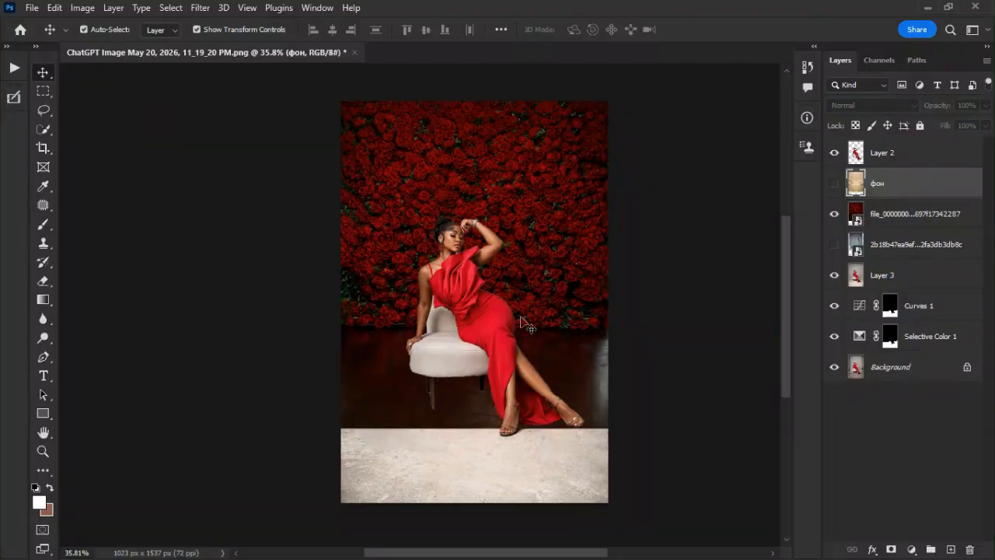
mouse_move(557, 206)
mouse_down()
mouse_move(548, 246)
mouse_move(548, 218)
mouse_up()
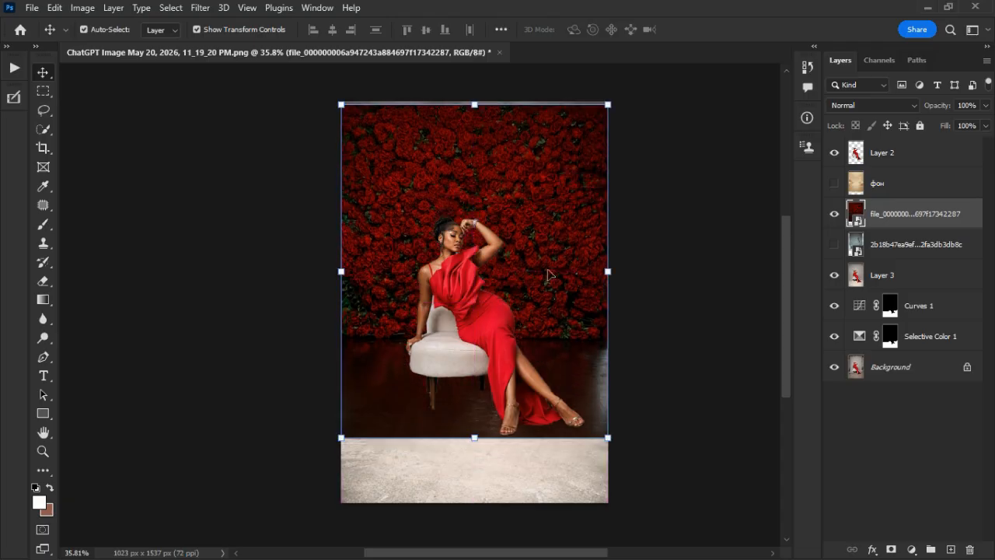
drag(549, 266, 557, 303)
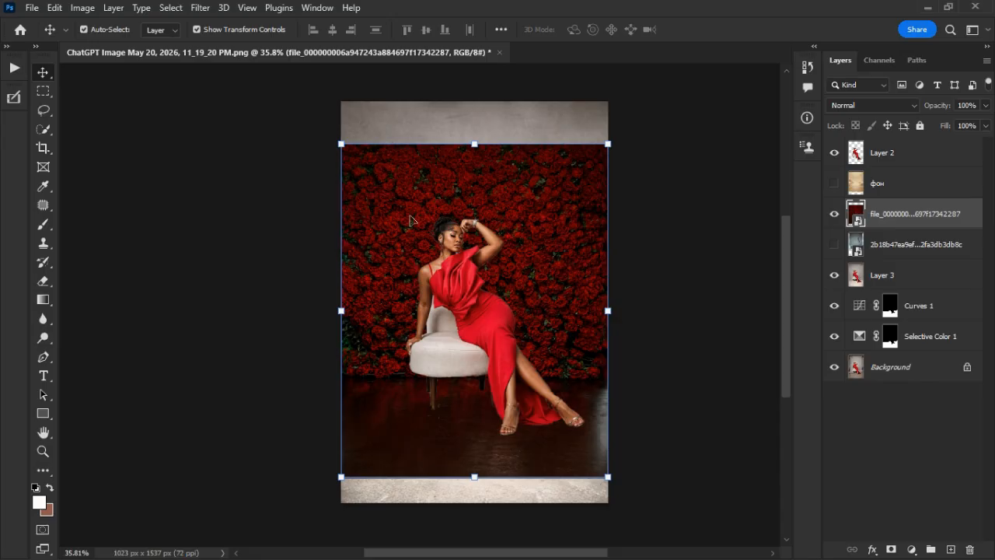
drag(535, 212, 537, 214)
Select the rose wall together with the gap above it up to the canvas edge, and rasterize the rose layer
click(43, 91)
drag(341, 102, 667, 372)
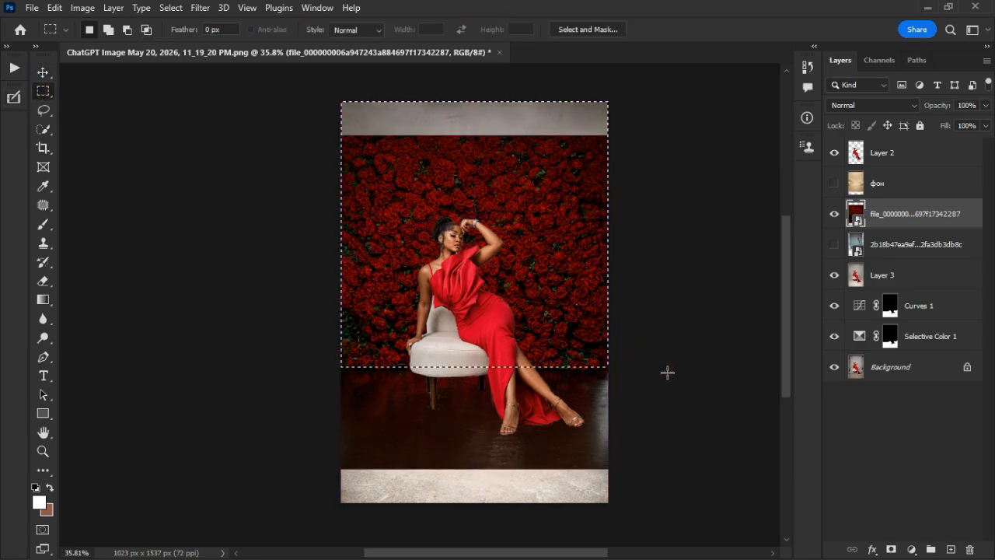
right_click(910, 230)
click(824, 303)
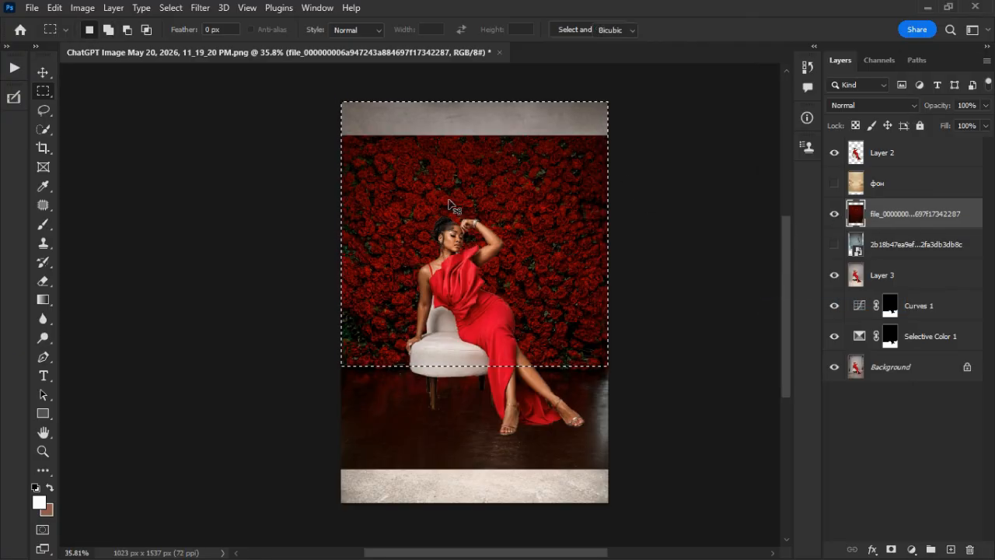
Stretch the selected rose wall upward with Free Transform to fill the gap at the top of the canvas
key(ctrl+t)
scroll(441, 261, down, 1)
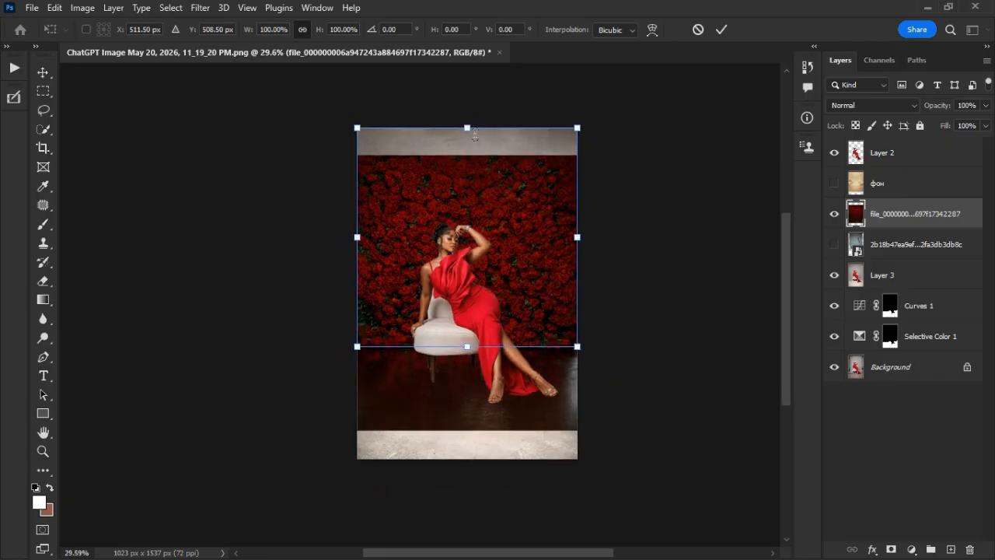
drag(474, 136, 476, 98)
key(Return)
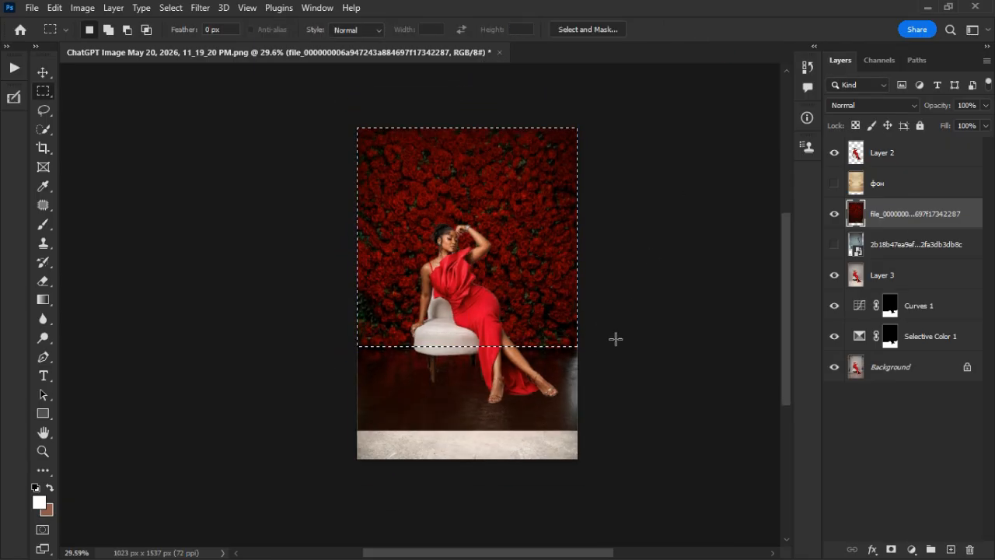
click(171, 8)
click(179, 65)
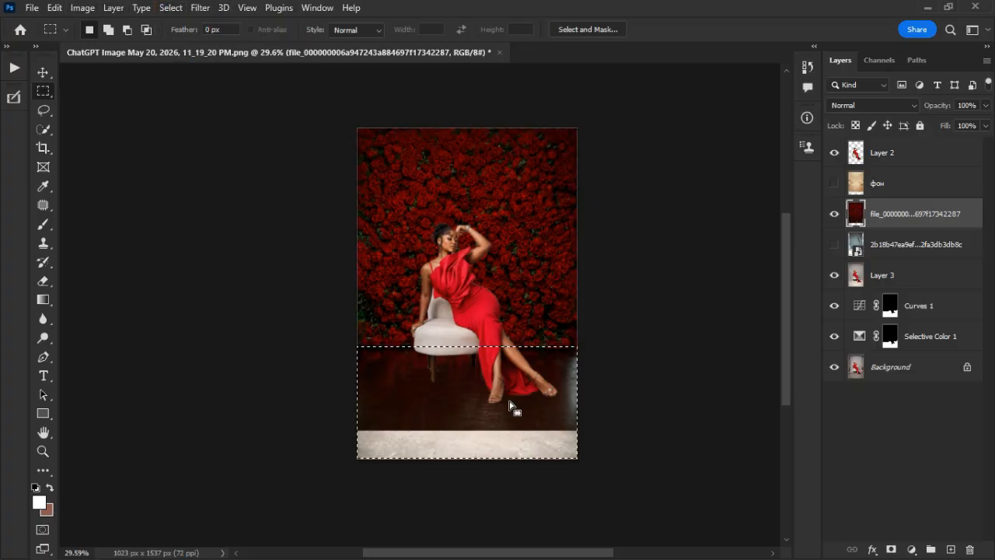
key(ctrl+t)
drag(467, 458, 467, 501)
key(ctrl+z)
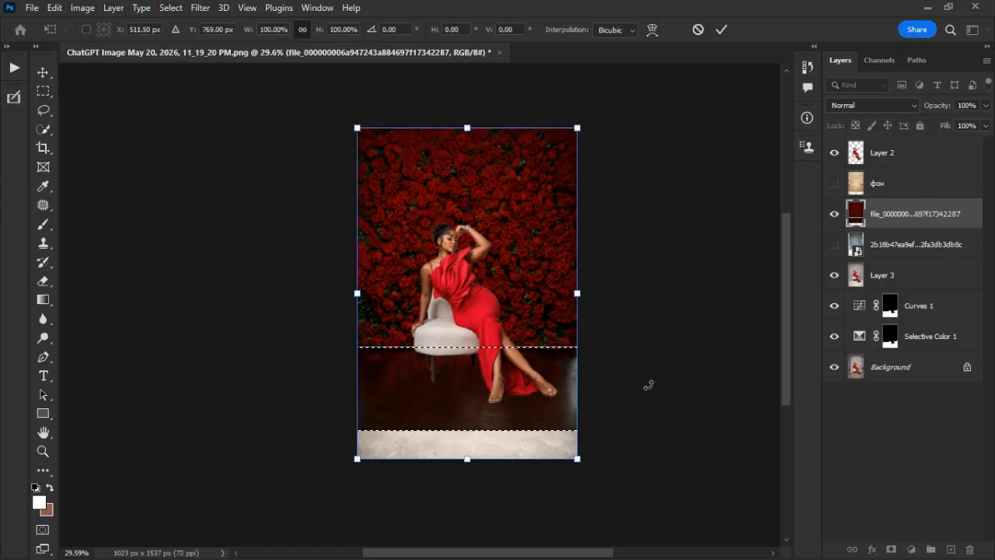
click(721, 29)
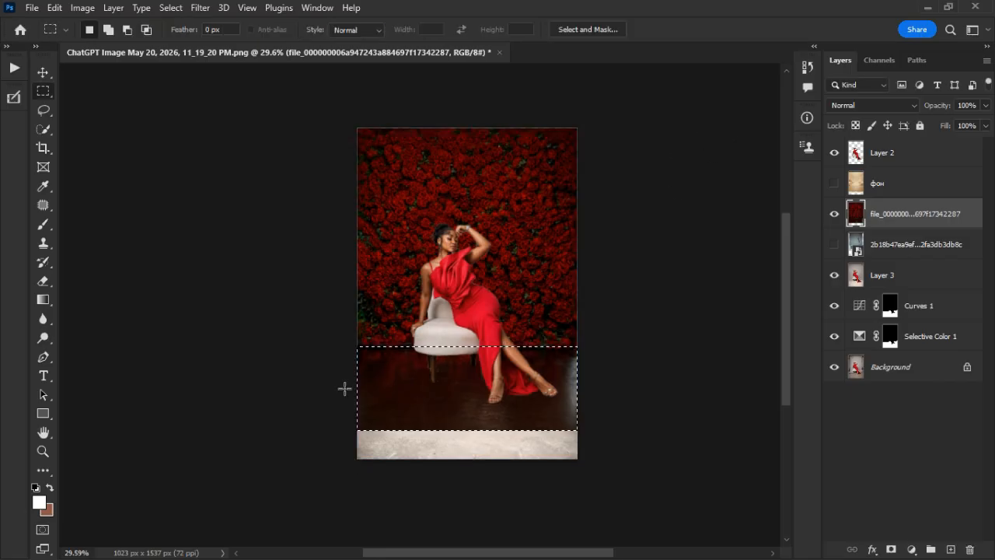
key(ctrl+t)
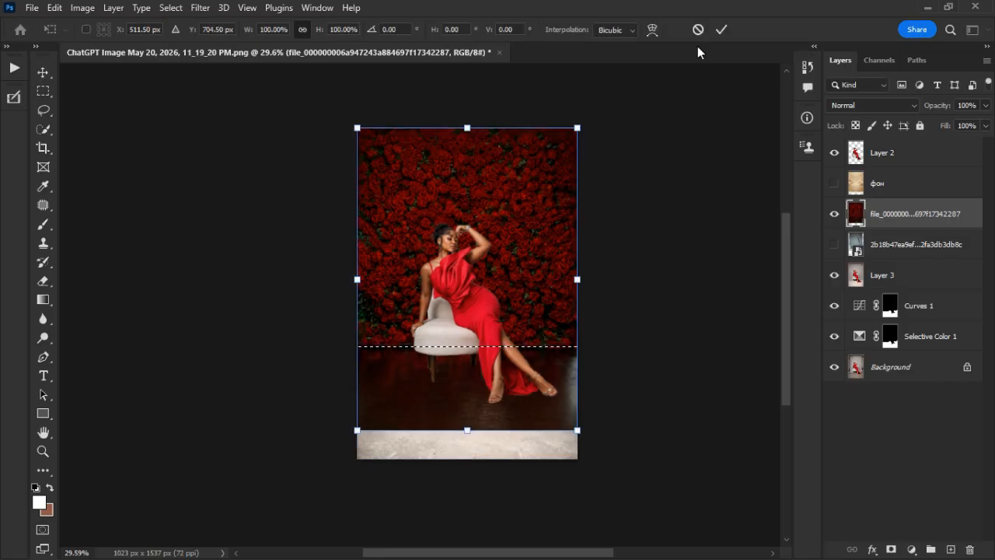
click(721, 29)
click(899, 276)
click(269, 257)
Select the lower part of the rose layer's dark floor and stretch it down to cover the bottom of the canvas
drag(355, 371, 657, 474)
click(910, 218)
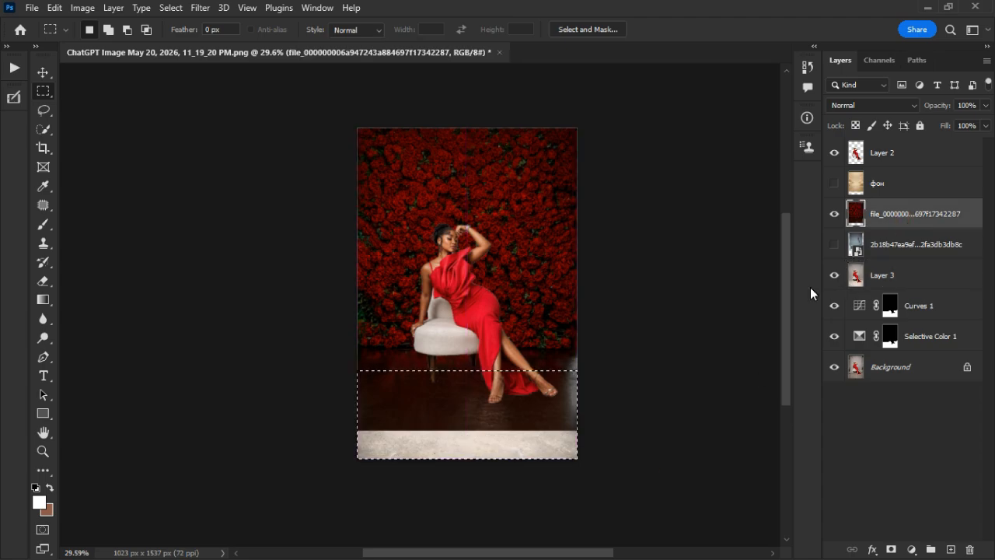
key(ctrl+t)
drag(466, 458, 467, 507)
click(721, 30)
click(632, 299)
scroll(509, 319, up, 3)
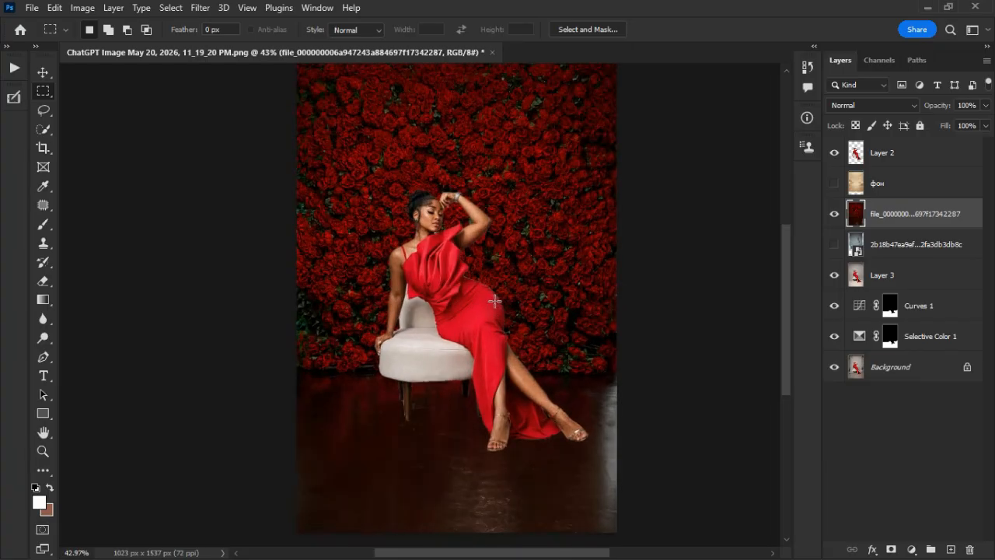
scroll(412, 435, up, 5)
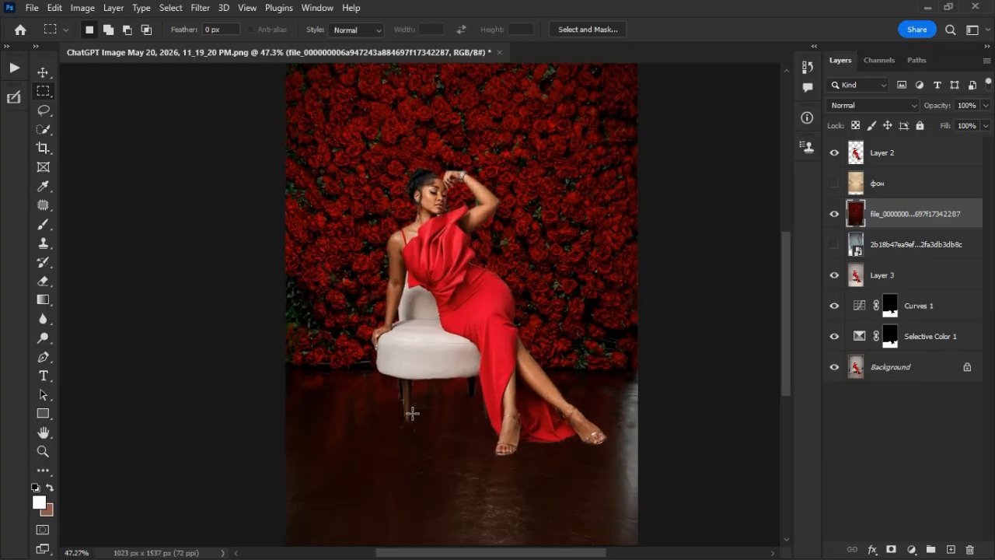
scroll(414, 413, down, 1)
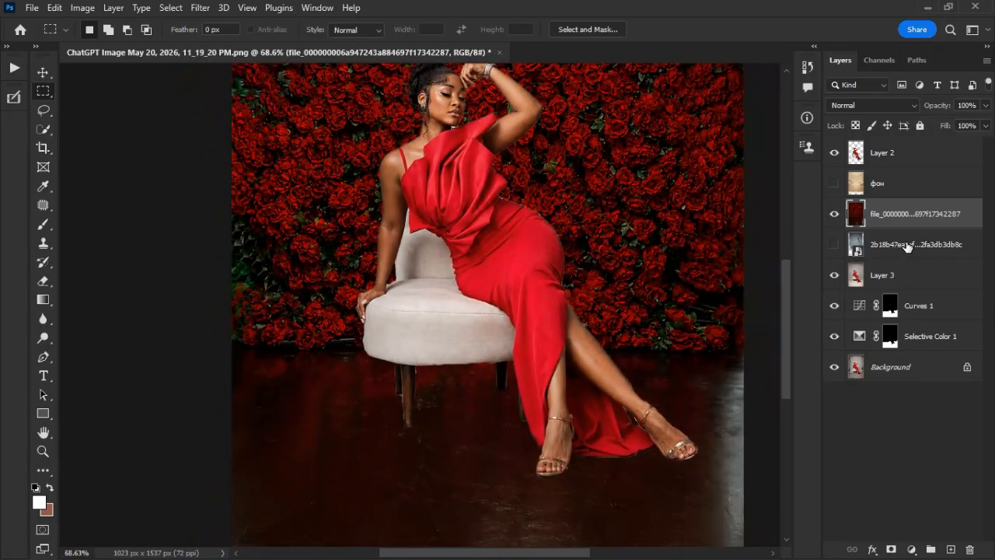
Hide the rose wall layer and show the grey bare-tree backdrop layer with the whole image in view
click(835, 215)
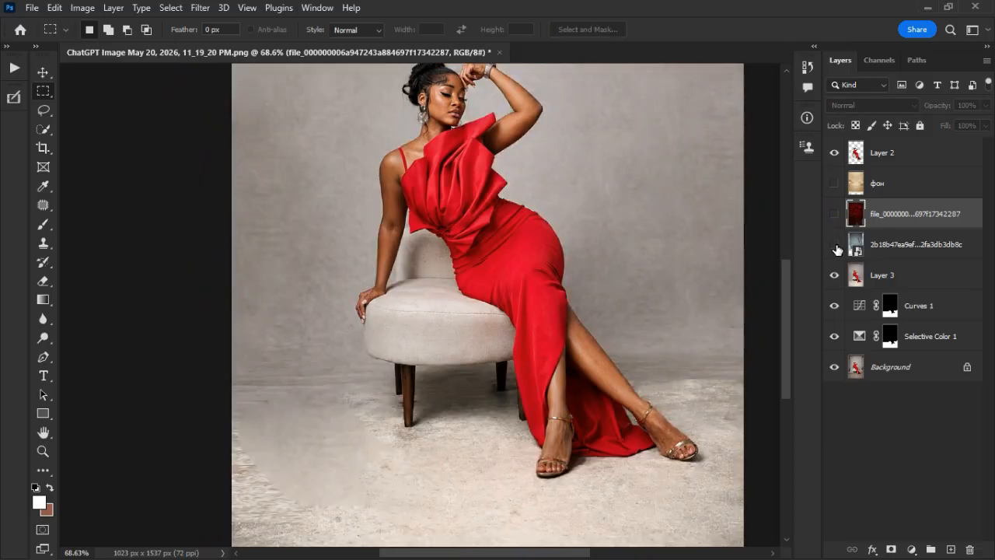
click(836, 245)
click(837, 246)
click(835, 245)
key(ctrl+0)
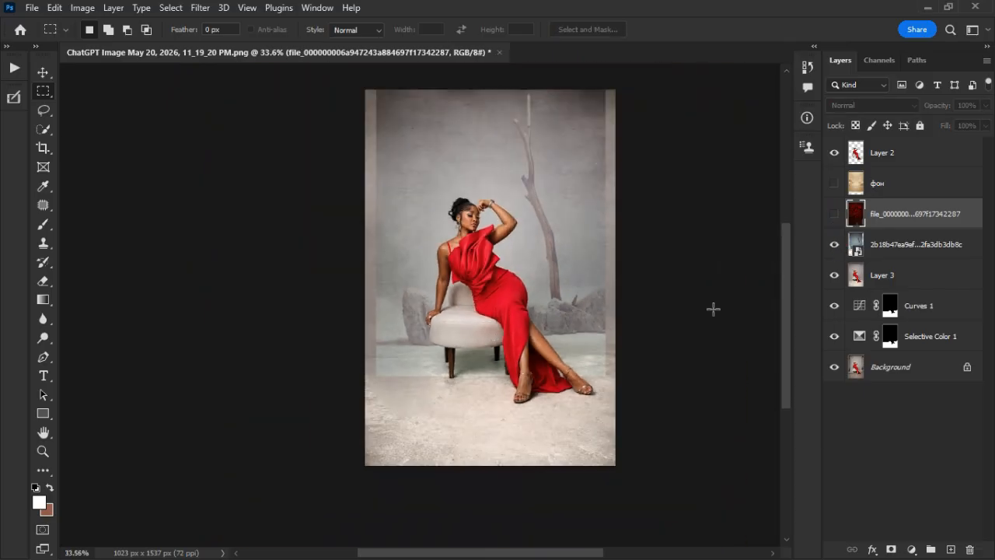
Compare blend modes on the bare-tree backdrop layer and set it to Soft Light
click(908, 255)
click(863, 105)
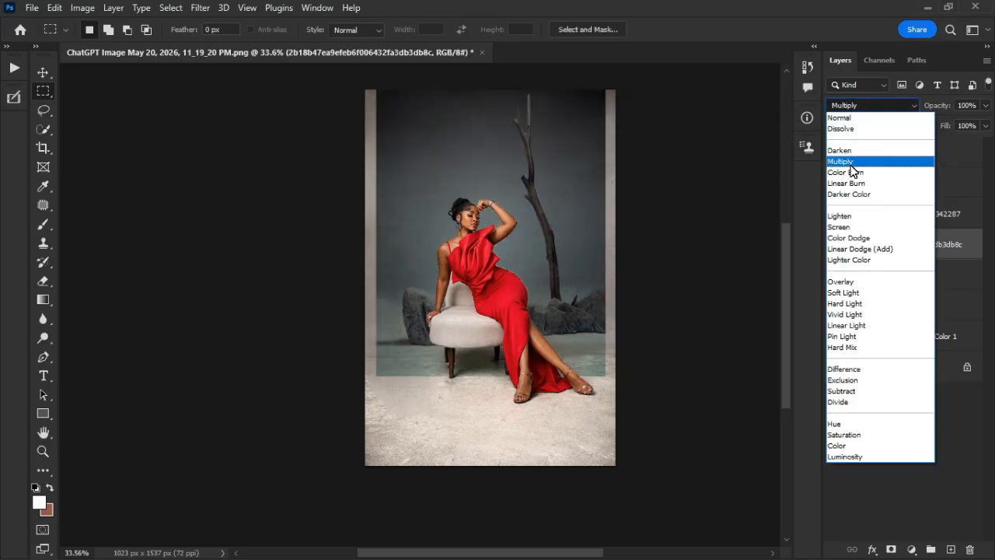
click(843, 293)
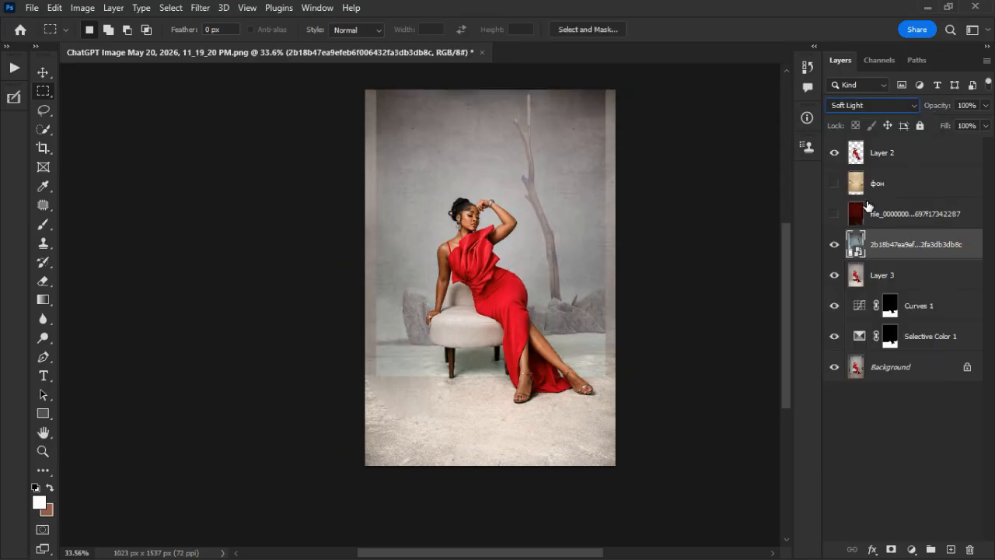
Delete the фон layer and hide the bare-tree and rose wall backdrop layers
click(924, 190)
key(Delete)
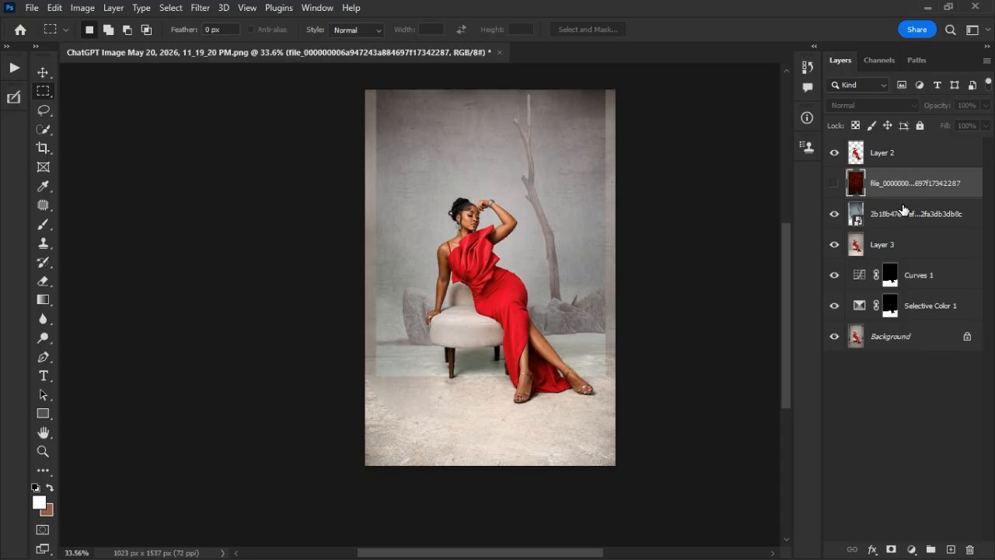
click(833, 214)
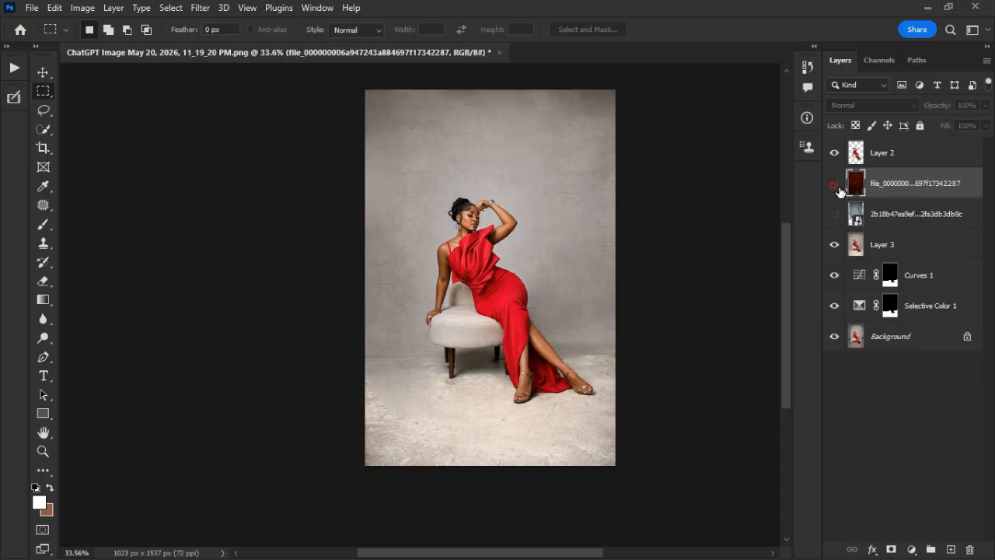
click(834, 183)
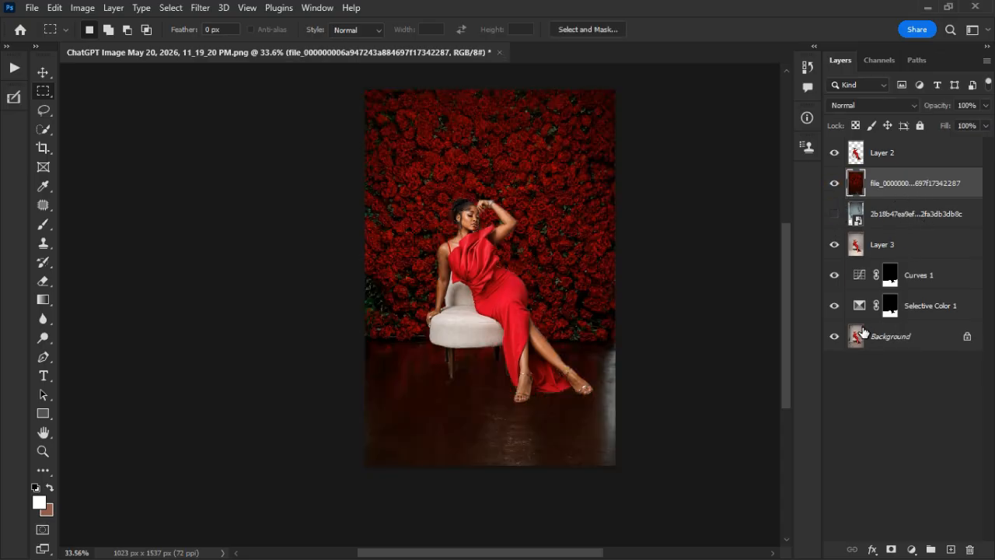
click(834, 187)
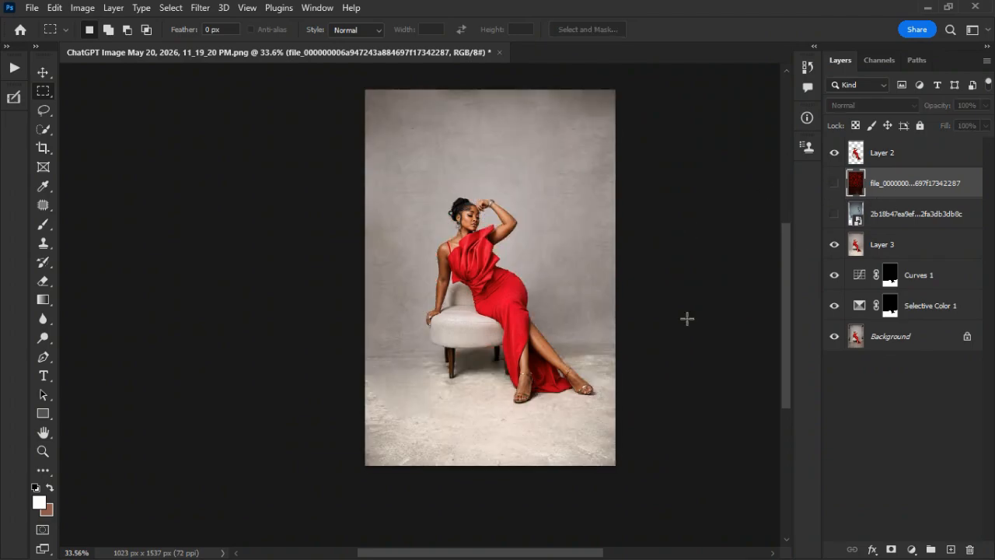
Load the Layer 2 model cutout as a selection and add the shadow area beneath the chair with the Lasso tool
scroll(495, 276, up, 2)
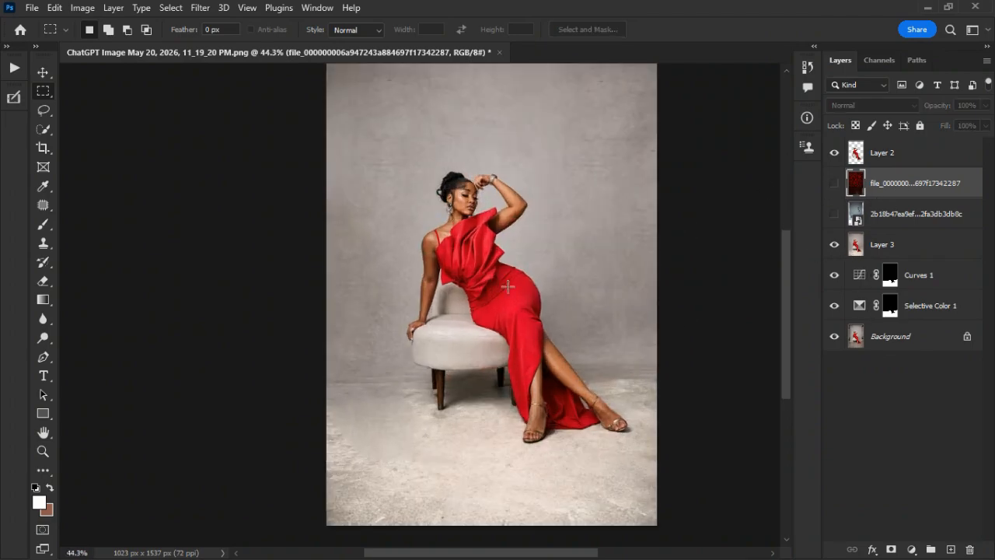
ctrl+click(855, 154)
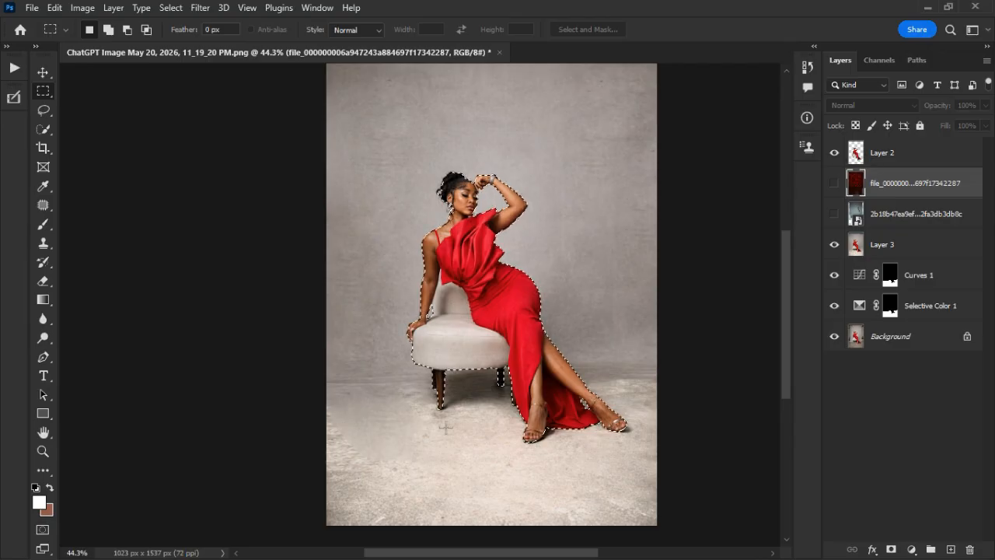
click(44, 109)
scroll(350, 366, up, 3)
drag(511, 362, 501, 394)
key(ctrl+z)
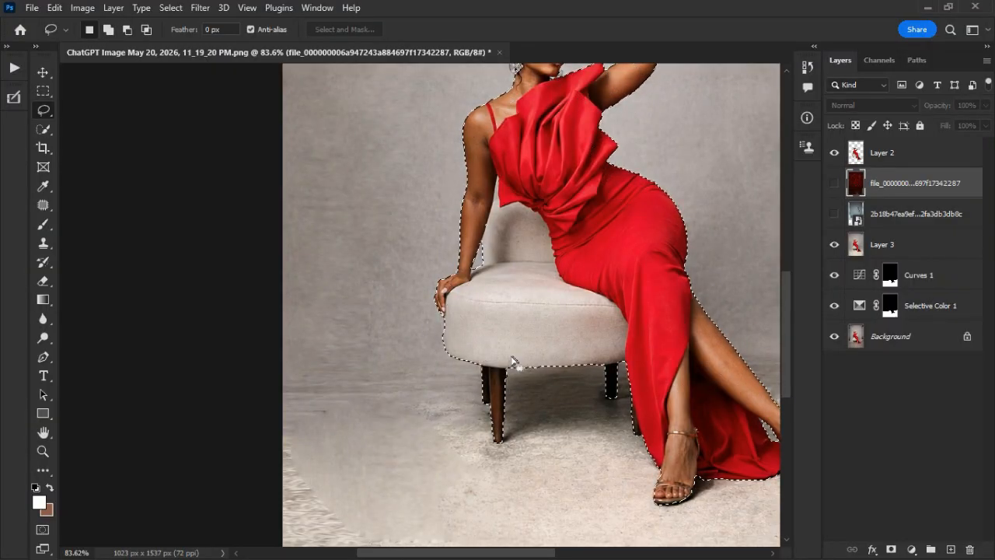
mouse_move(509, 362)
mouse_down()
mouse_move(495, 392)
mouse_move(507, 451)
mouse_move(592, 425)
mouse_up()
drag(627, 457, 667, 474)
mouse_move(682, 367)
mouse_down()
mouse_move(594, 329)
mouse_move(510, 351)
mouse_up()
scroll(410, 398, down, 1)
scroll(411, 398, down, 2)
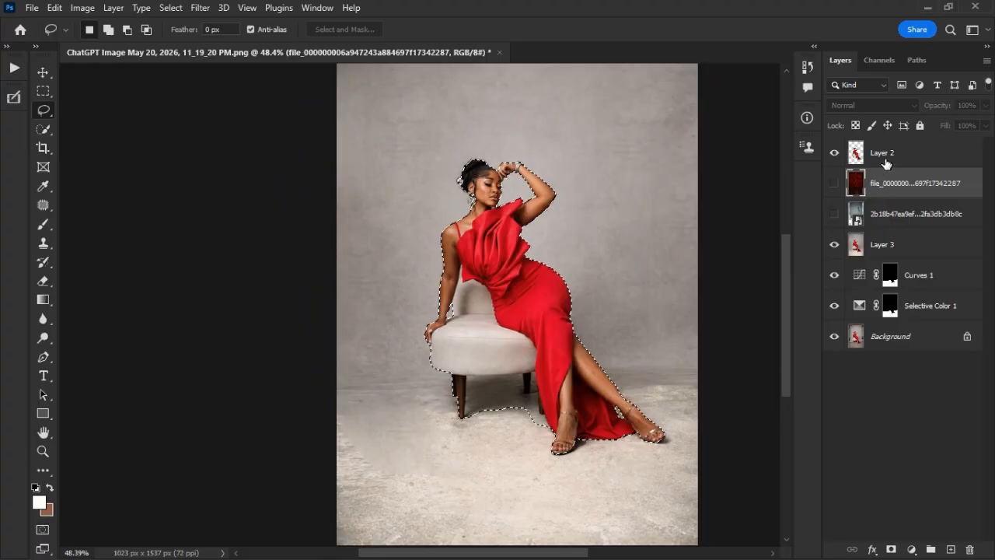
Add the shadows behind the legs and under the shoes to the selection, and copy that area of Layer 3 to a new layer
scroll(433, 311, down, 2)
scroll(561, 377, up, 3)
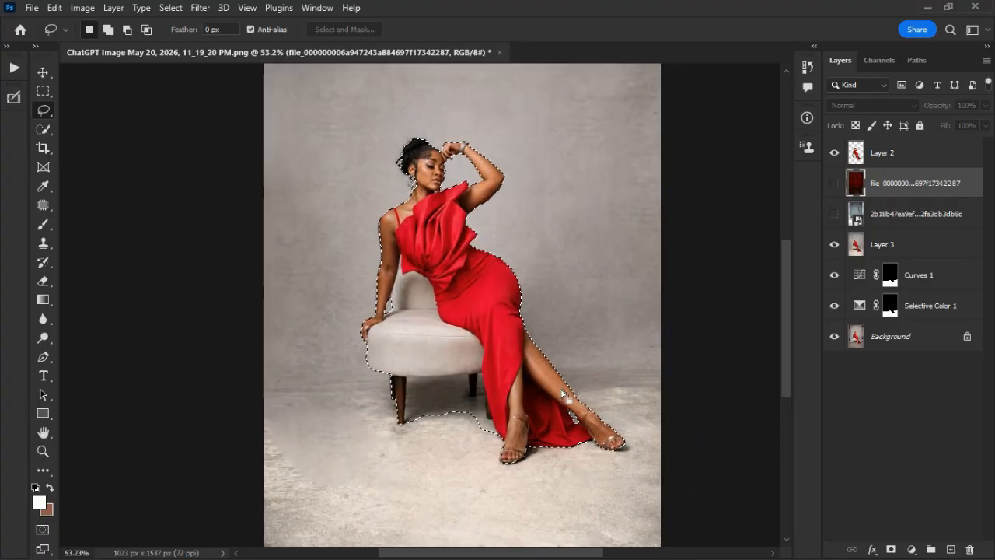
mouse_move(556, 360)
mouse_down()
mouse_move(637, 371)
mouse_move(624, 388)
mouse_move(596, 394)
mouse_move(645, 442)
mouse_move(658, 479)
mouse_move(555, 463)
mouse_move(529, 495)
mouse_move(503, 504)
mouse_move(501, 485)
mouse_move(533, 462)
mouse_up()
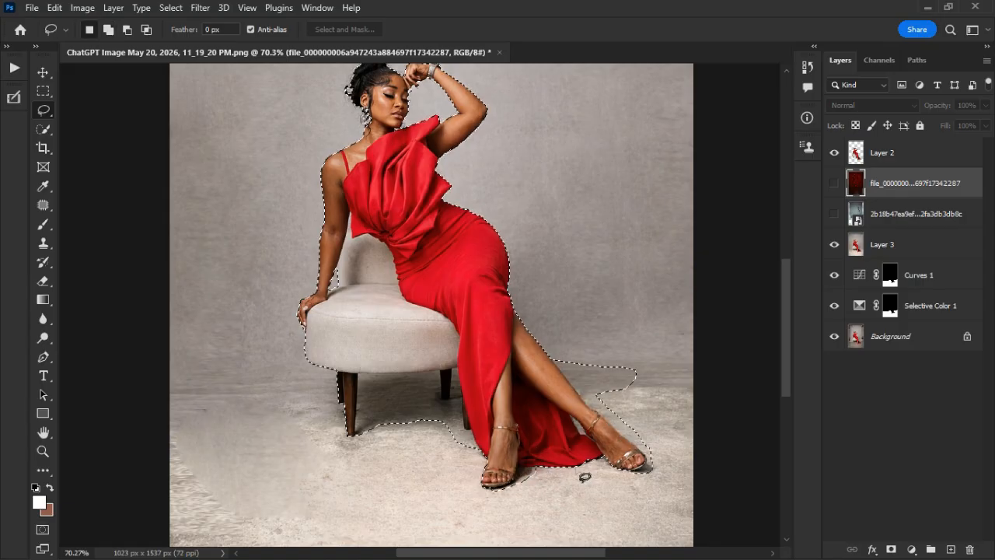
scroll(519, 430, down, 1)
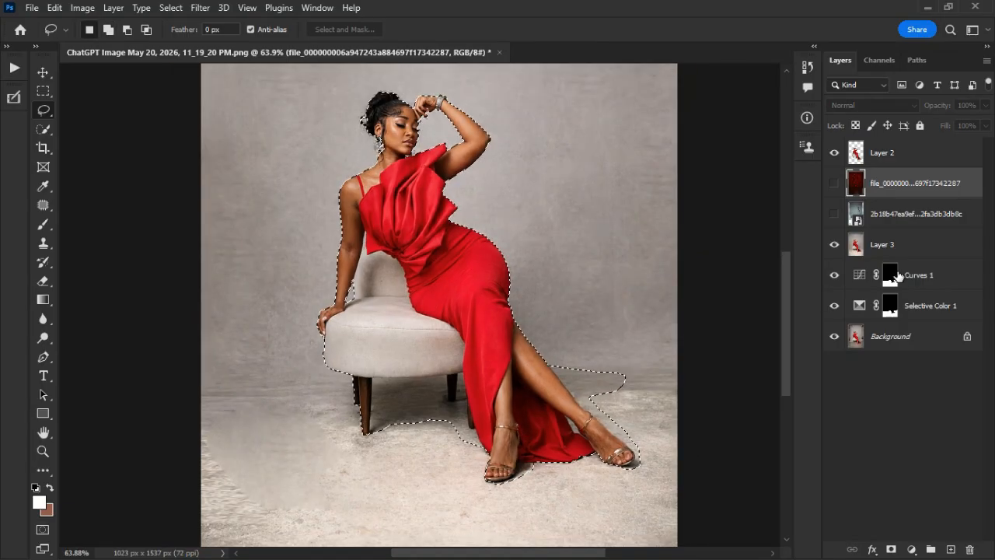
click(924, 245)
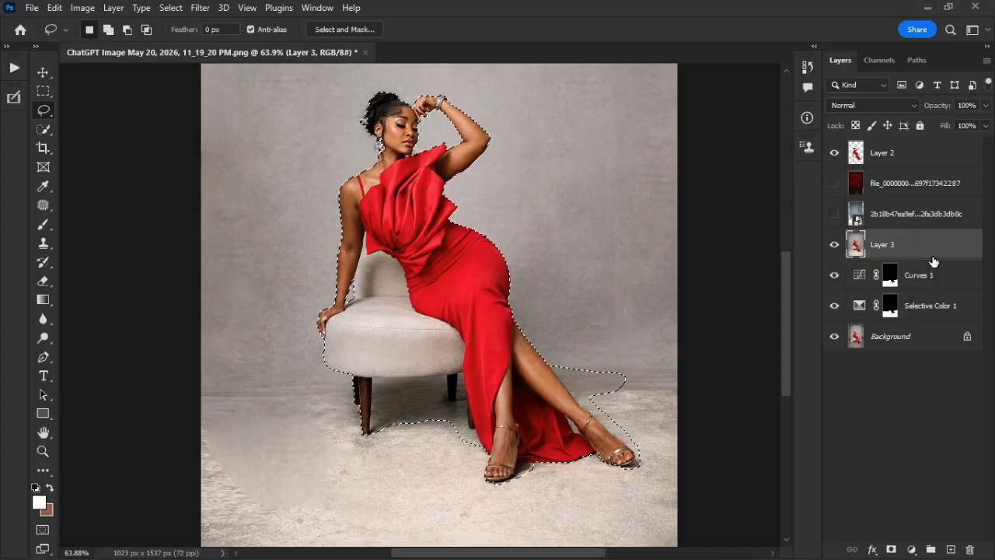
key(ctrl+j)
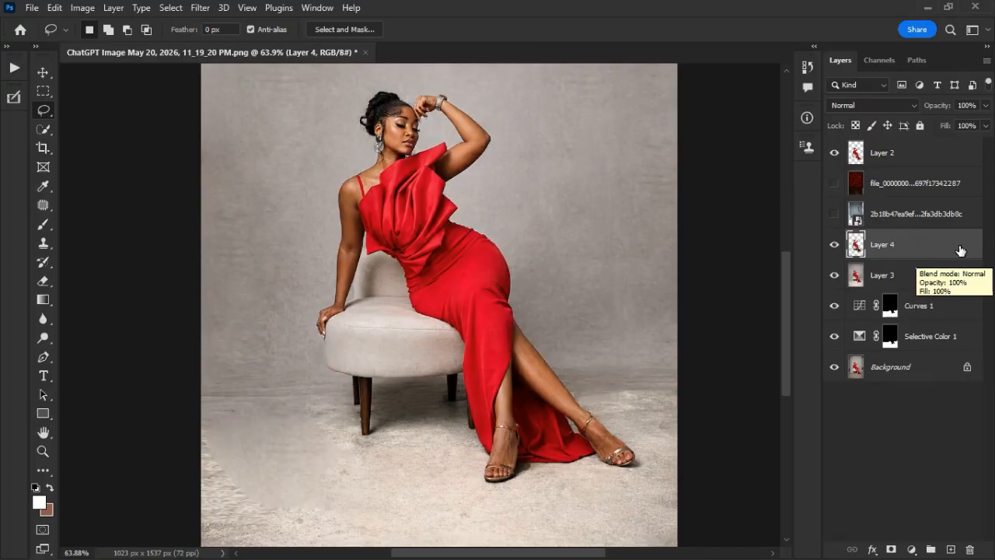
Unlock the Background layer, group it with Curves 1 and Selective Color 1, and hide the group
click(834, 305)
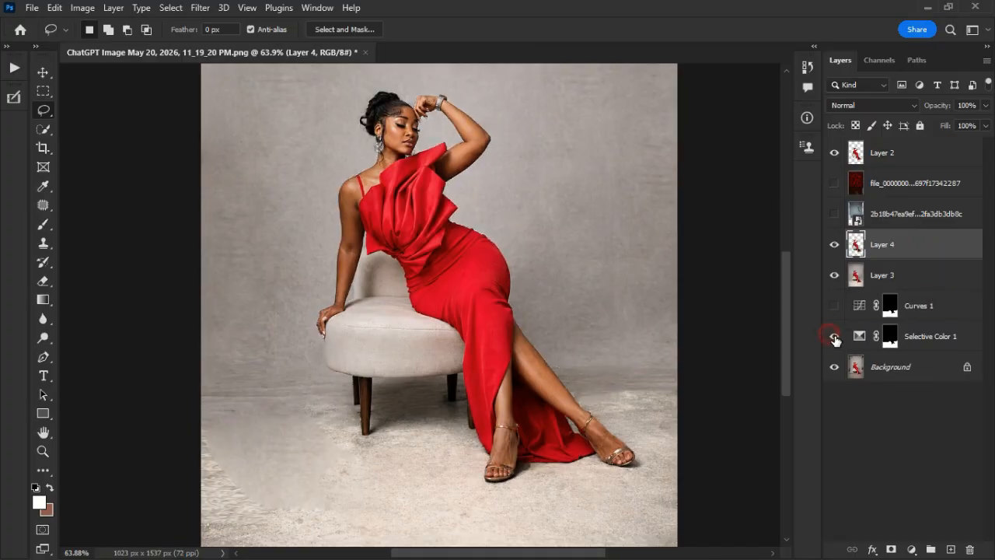
click(961, 316)
shift+click(958, 344)
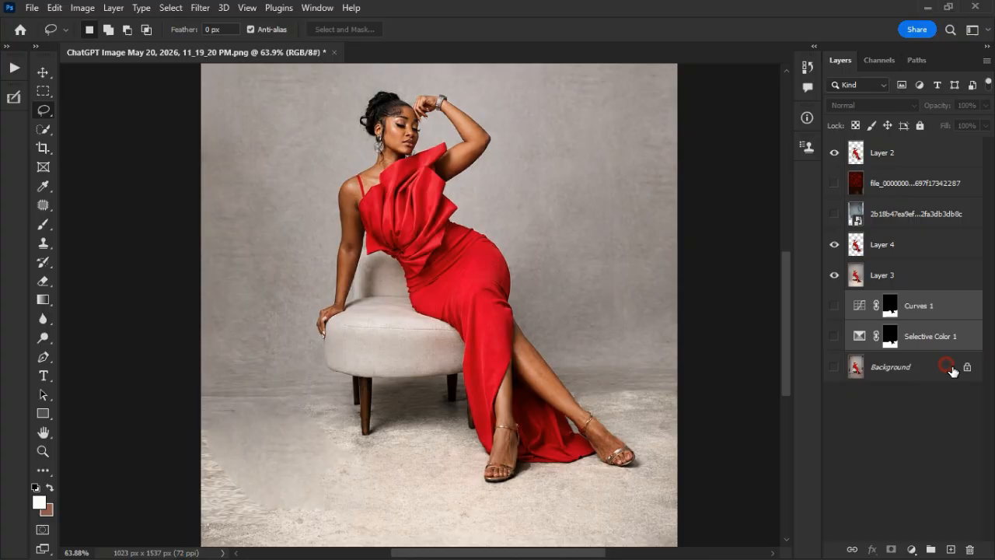
click(967, 367)
shift+click(971, 315)
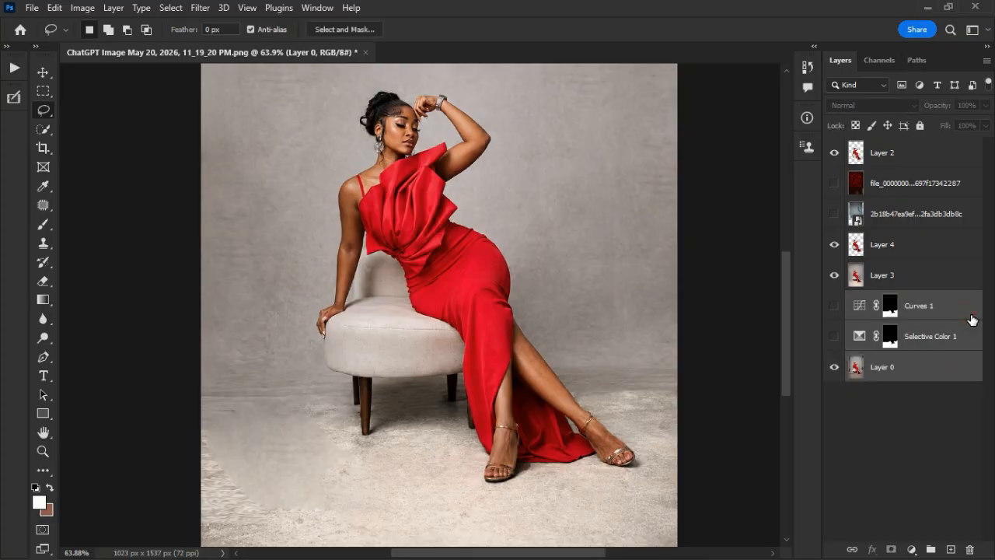
click(936, 549)
click(835, 299)
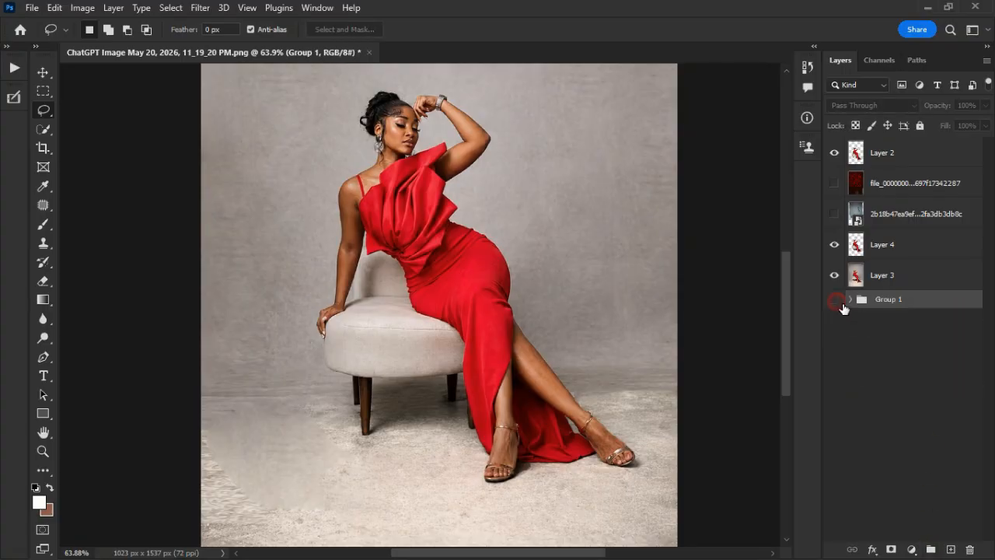
Check the shadow cutout on transparency, move Layer 4 above the rose wall layer and show the rose wall
click(838, 274)
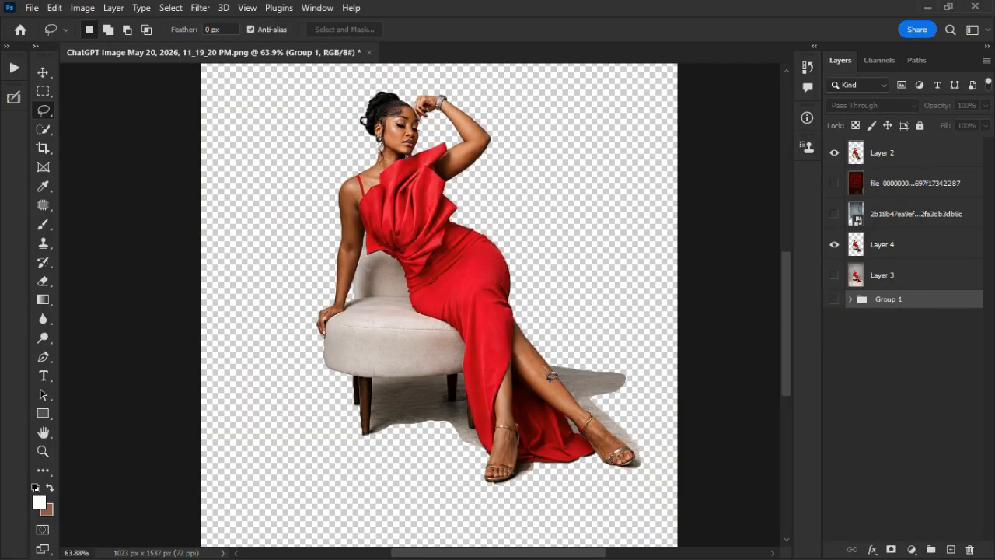
click(835, 275)
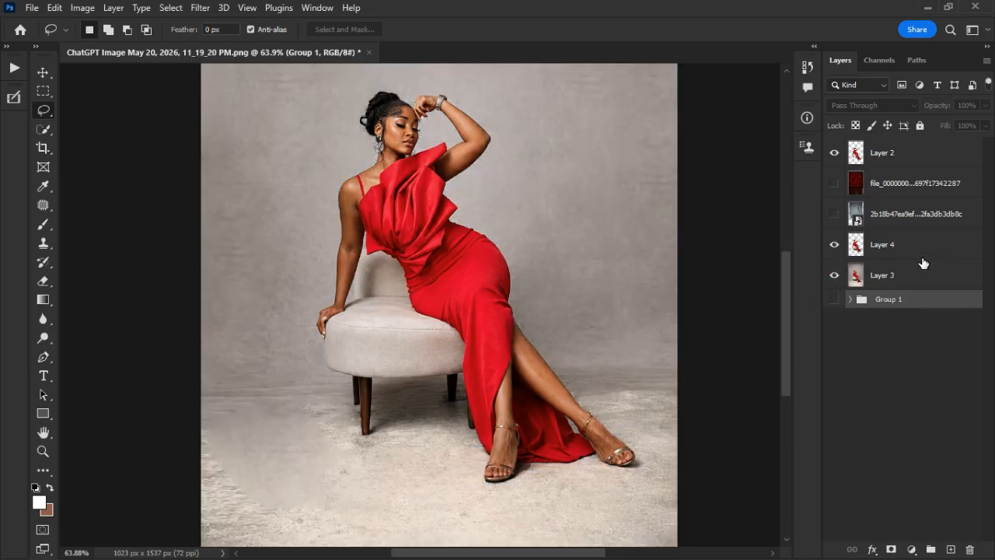
drag(921, 250, 917, 175)
click(834, 213)
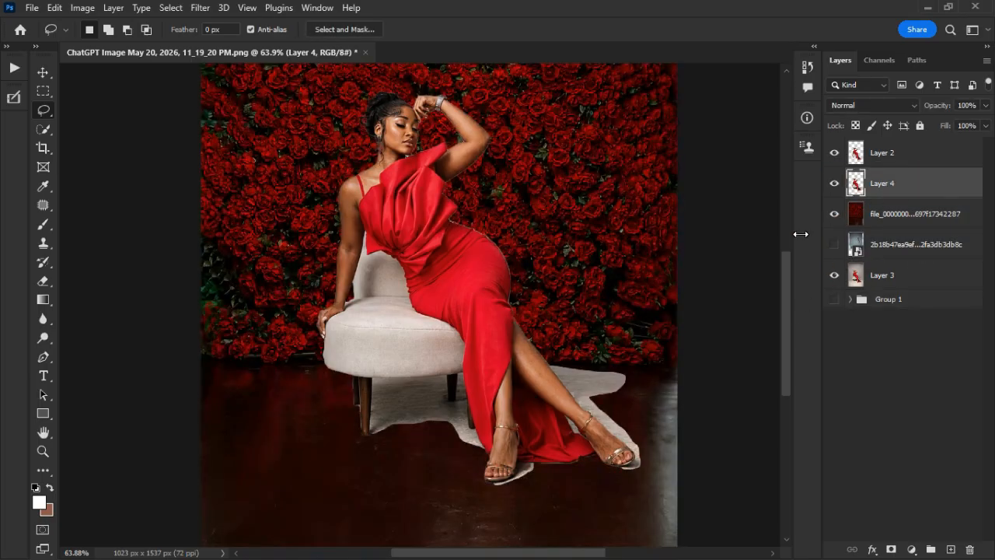
scroll(306, 437, down, 4)
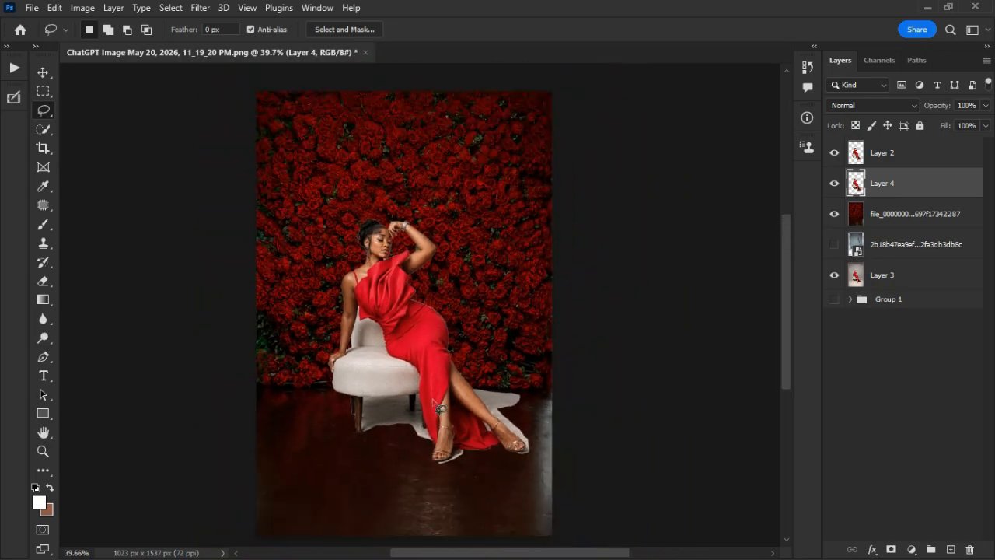
scroll(398, 420, up, 2)
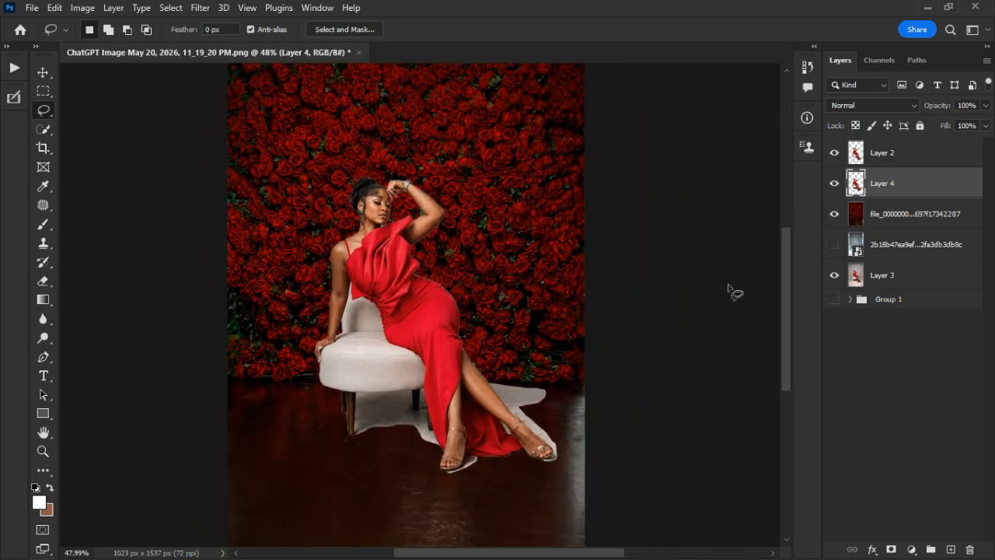
Duplicate the rose wall layer, clip the copy to Layer 4 in Multiply mode, and keep the original rose wall visible
click(932, 225)
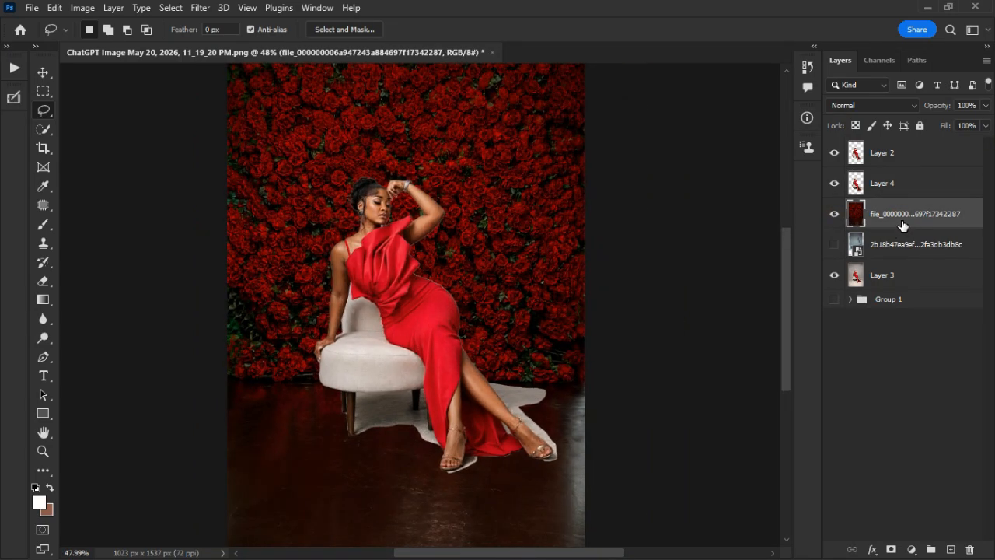
key(ctrl+j)
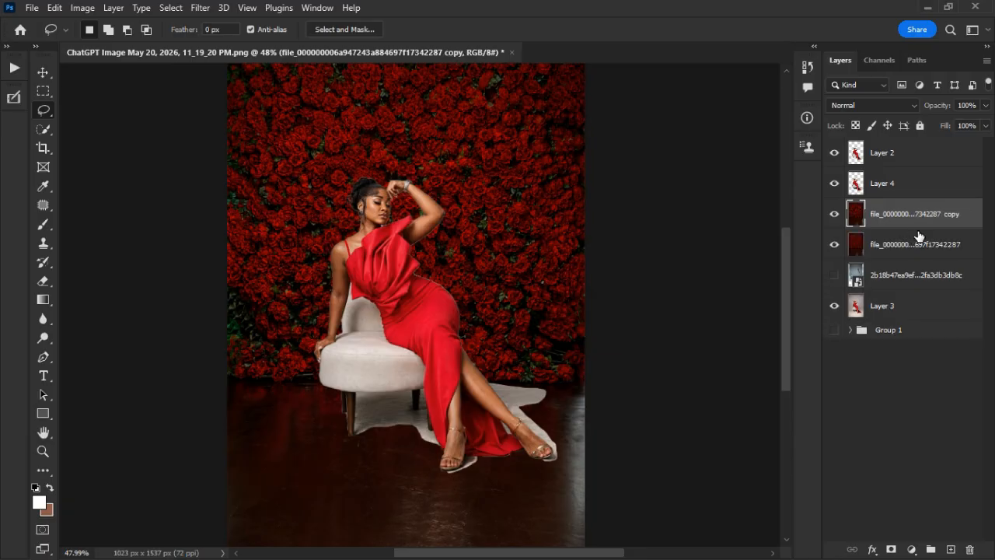
drag(908, 223, 886, 180)
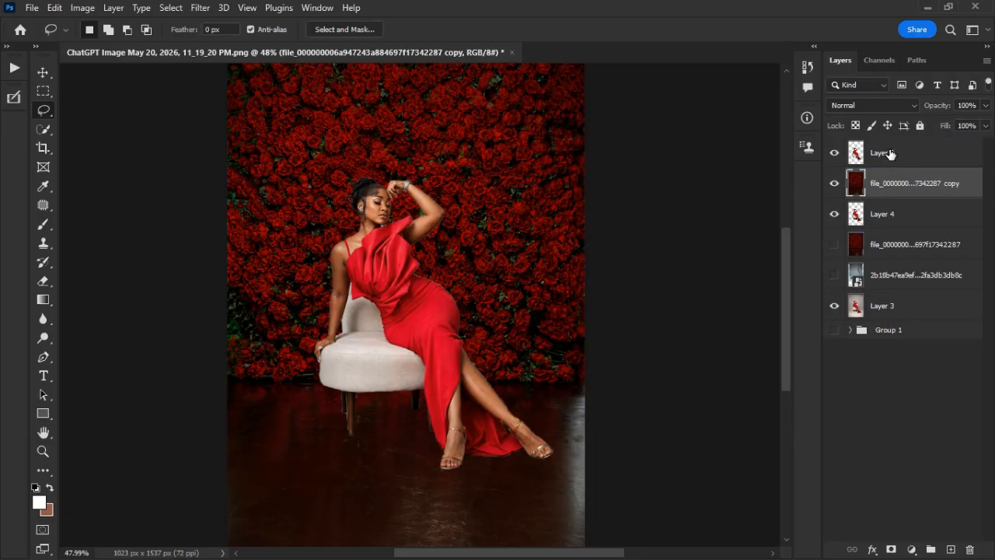
click(873, 105)
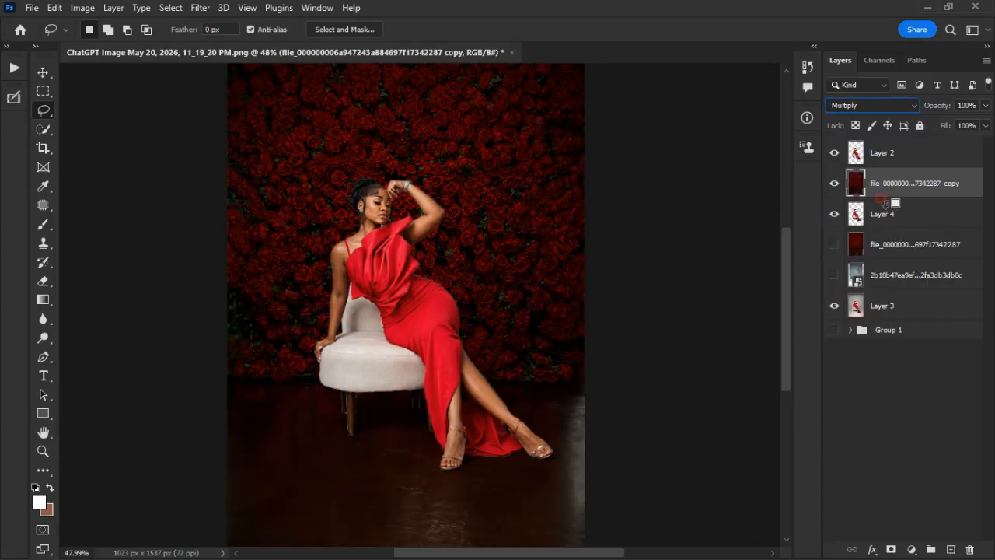
alt+click(886, 203)
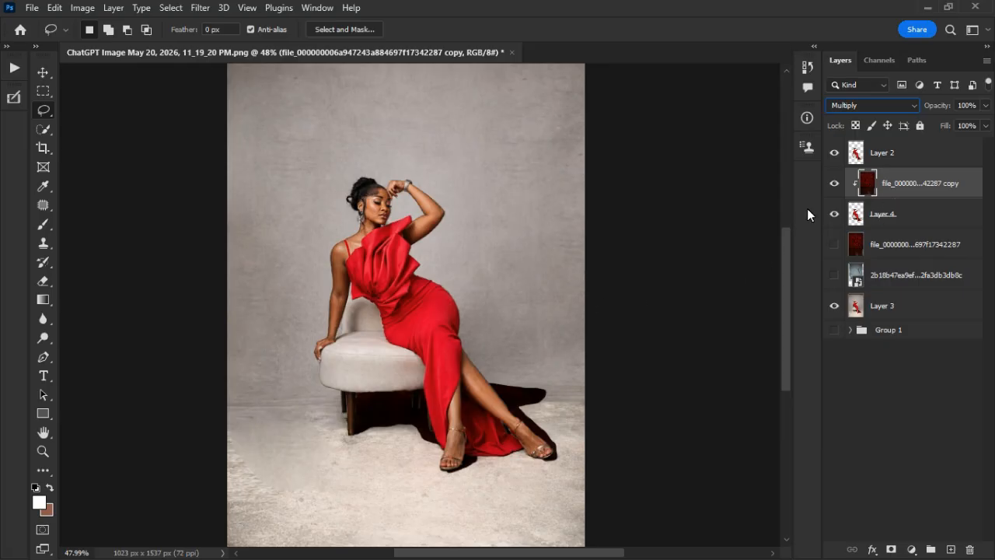
click(834, 246)
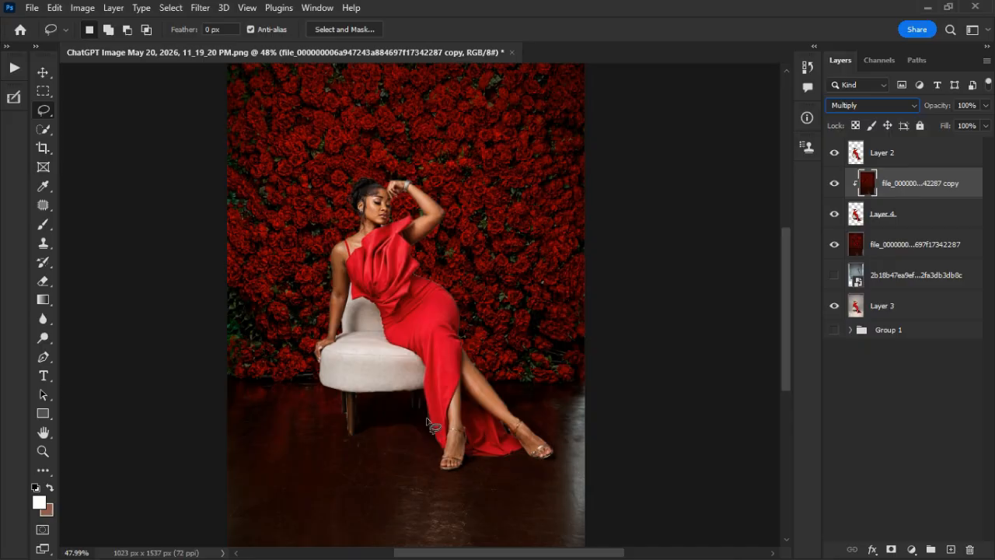
Hide the clipped rose copy and add a clipped Selective Color adjustment to Layer 4, with Neutrals cyan at -34% and magenta at +20%
click(835, 185)
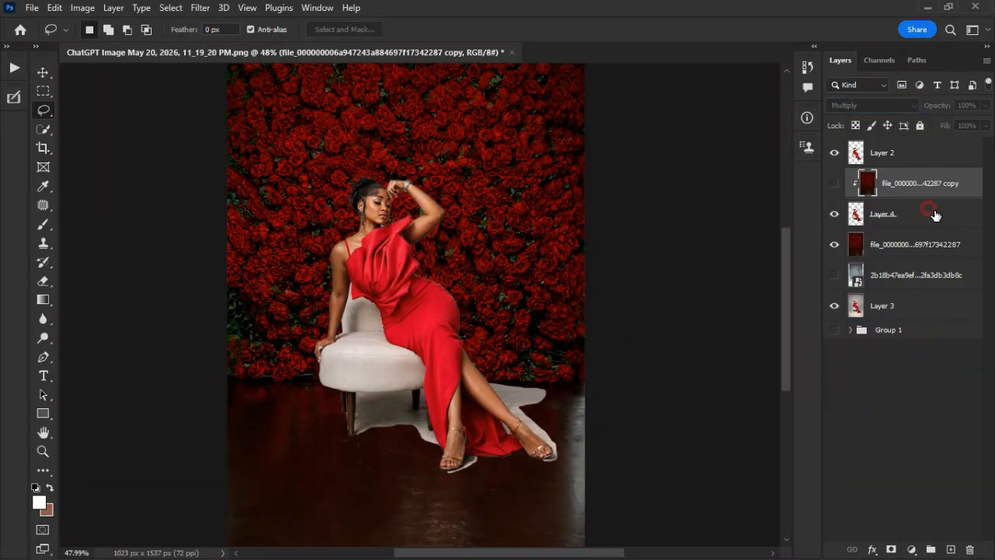
click(930, 213)
click(920, 549)
click(925, 537)
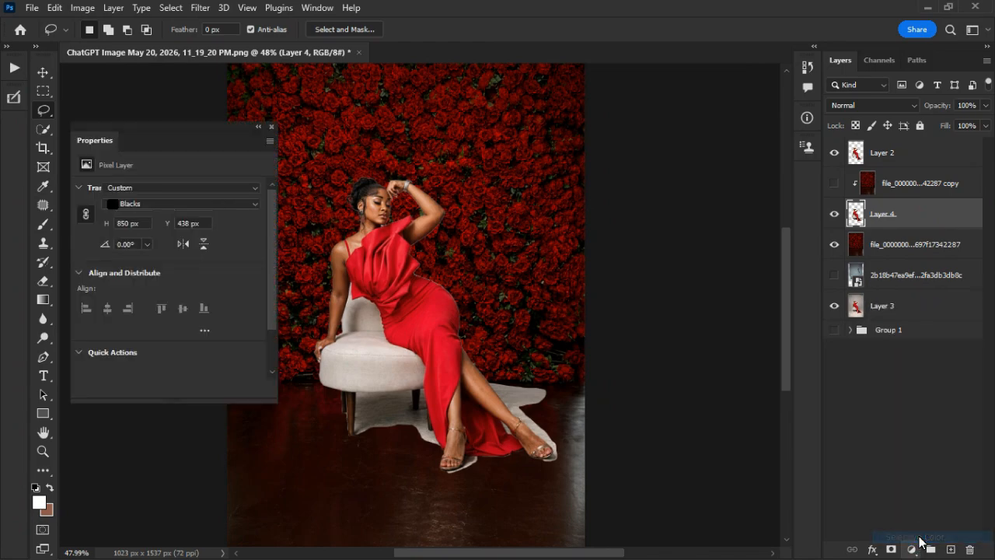
click(162, 202)
click(144, 300)
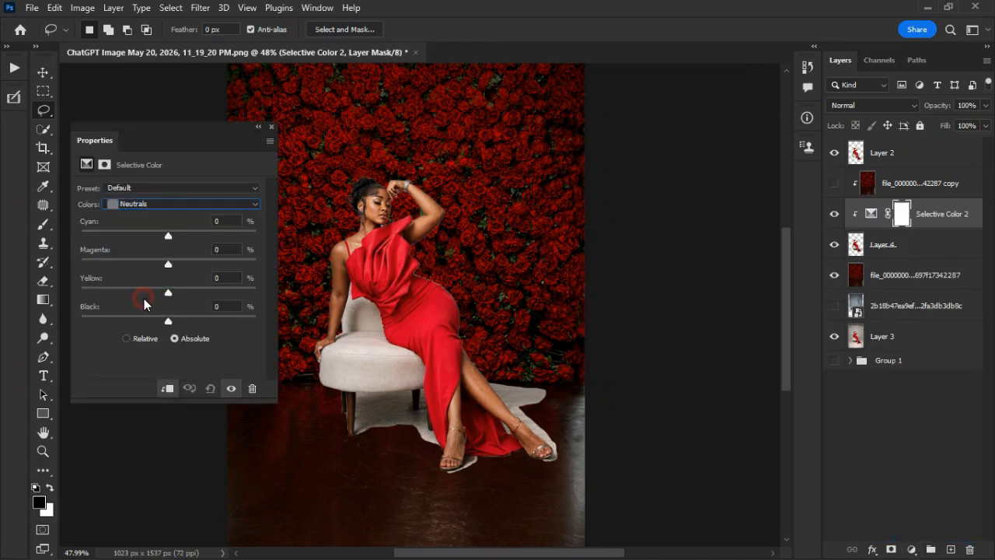
drag(168, 319, 189, 318)
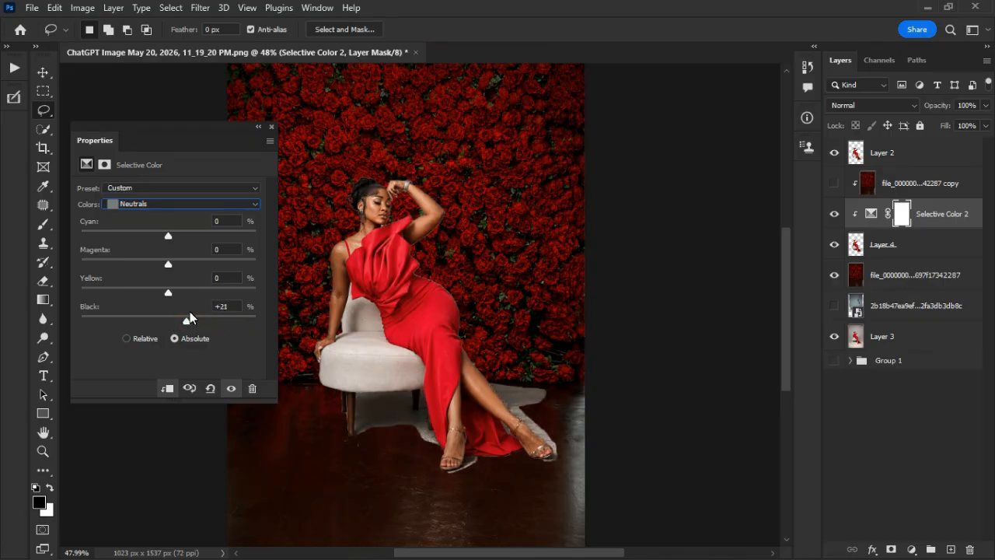
drag(168, 236, 138, 233)
mouse_move(163, 291)
mouse_down()
mouse_move(195, 294)
mouse_move(156, 289)
mouse_move(152, 300)
mouse_up()
drag(169, 265, 186, 297)
drag(186, 322, 202, 292)
Set the Selective Color adjustment's Blacks to cyan +2%, magenta +8%, yellow +38% and black +32%
click(182, 204)
click(171, 307)
drag(168, 264, 175, 266)
mouse_move(168, 235)
mouse_down()
mouse_move(124, 231)
mouse_move(170, 237)
mouse_up()
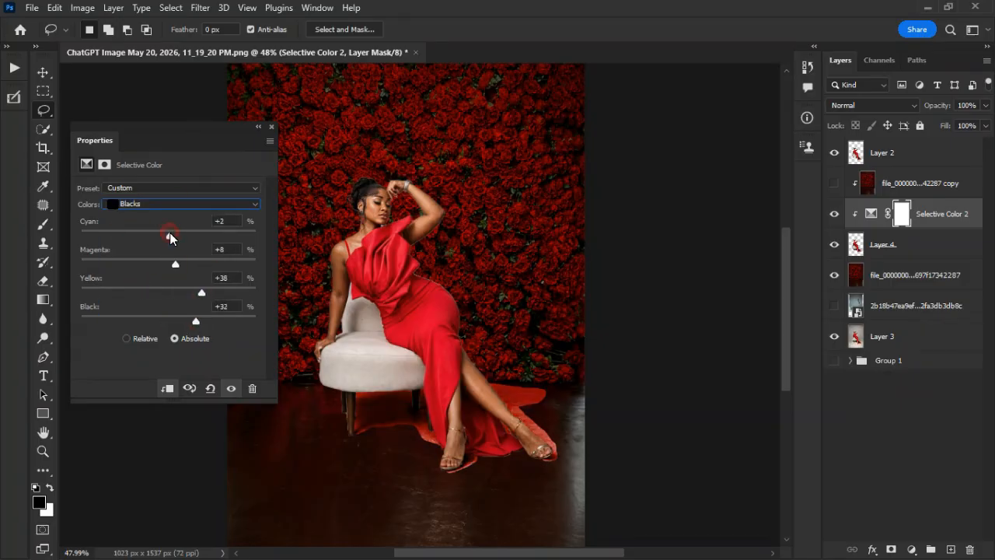
In the Selective Color adjustment's Whites, raise black to about +61% and increase yellow and magenta
click(187, 204)
click(166, 285)
drag(171, 321, 222, 322)
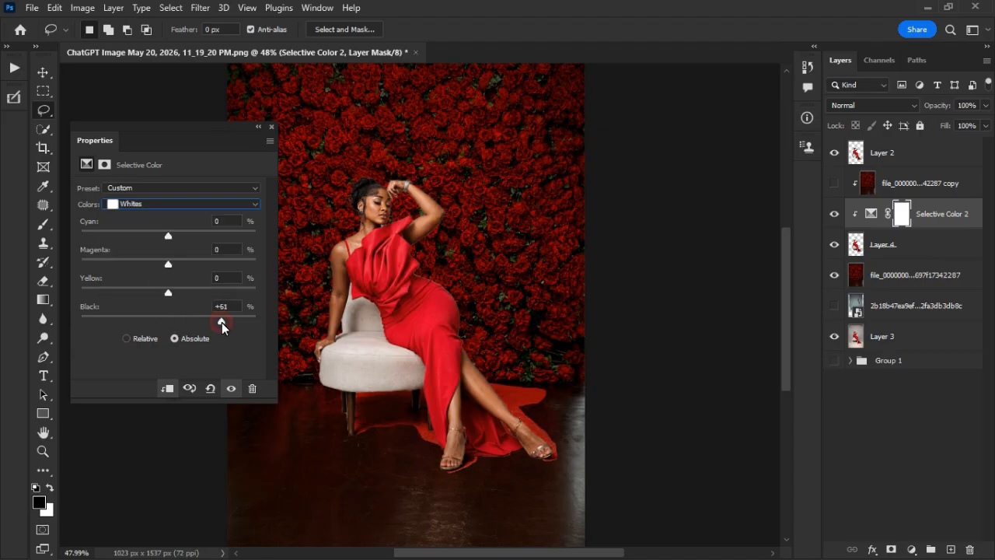
click(184, 293)
drag(168, 264, 208, 264)
Set the first Selective Color adjustment's Neutrals to yellow +35% and black +85%
click(186, 204)
click(138, 298)
drag(234, 321, 204, 301)
click(871, 213)
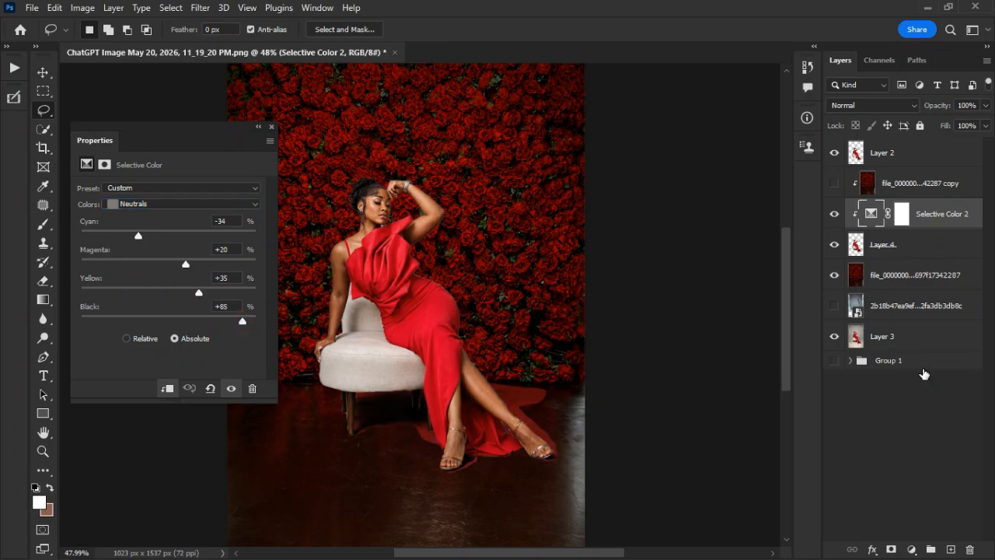
Add a second clipped Selective Color adjustment, raising cyan in Reds to +64% and black in Neutrals to about +31%
click(911, 549)
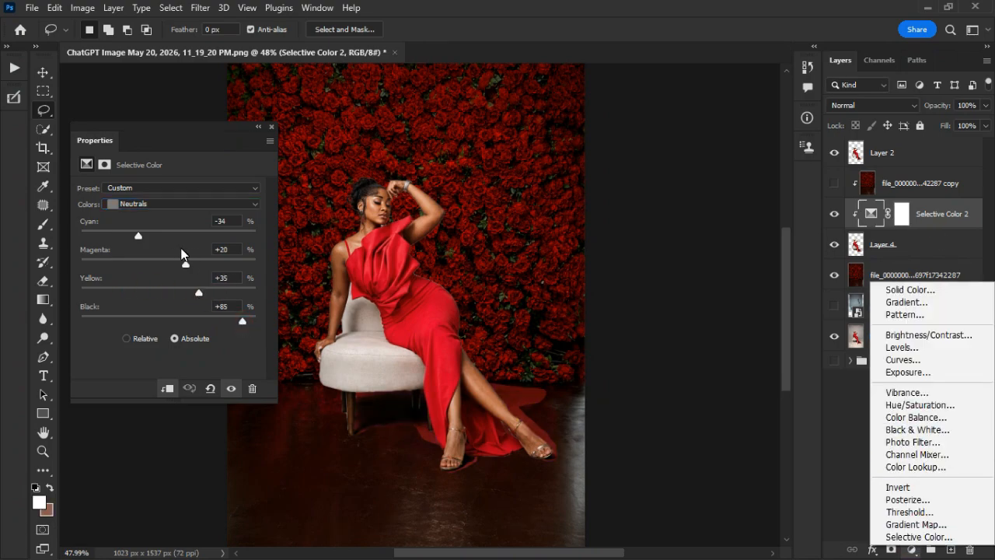
click(920, 537)
drag(168, 295, 191, 293)
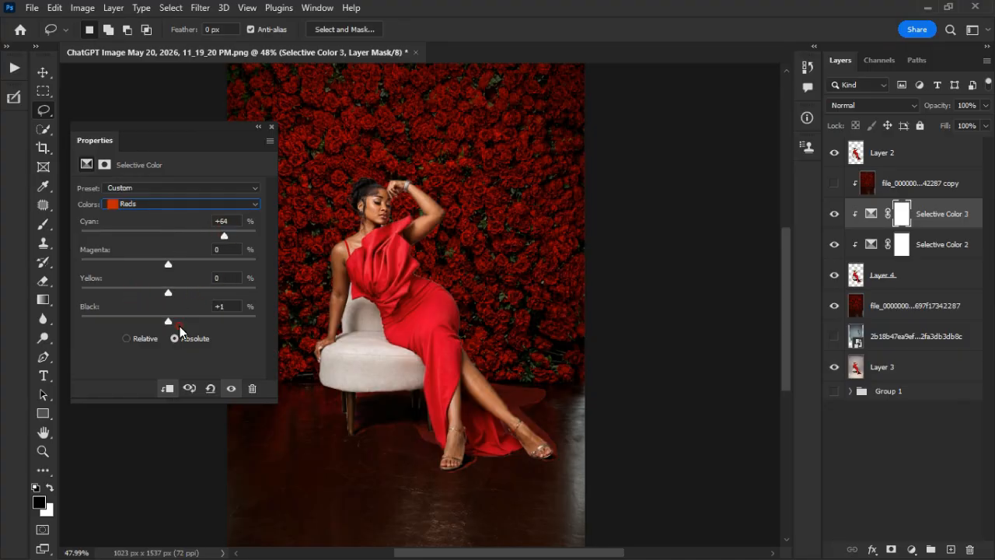
click(180, 203)
click(162, 297)
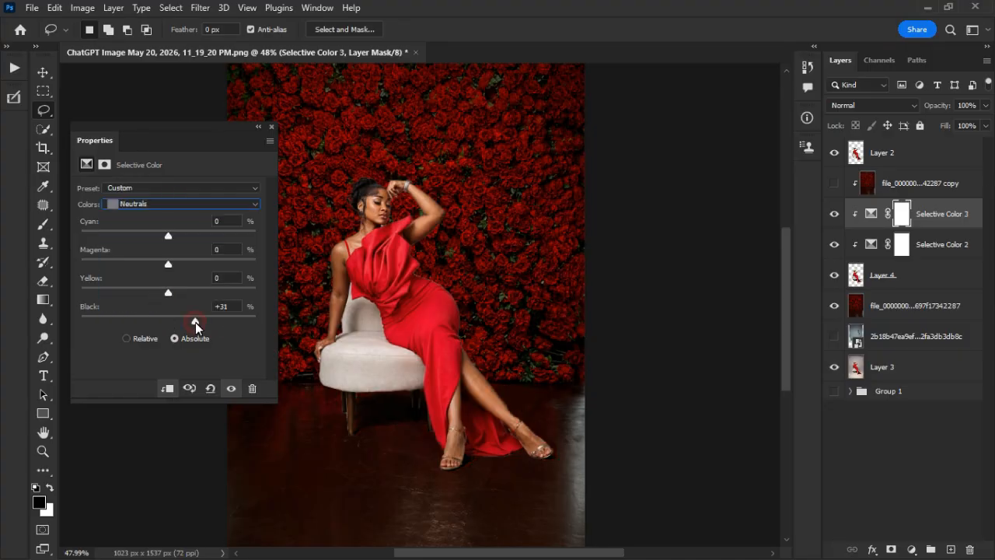
drag(155, 240, 171, 242)
click(271, 127)
scroll(482, 433, up, 4)
scroll(559, 388, down, 1)
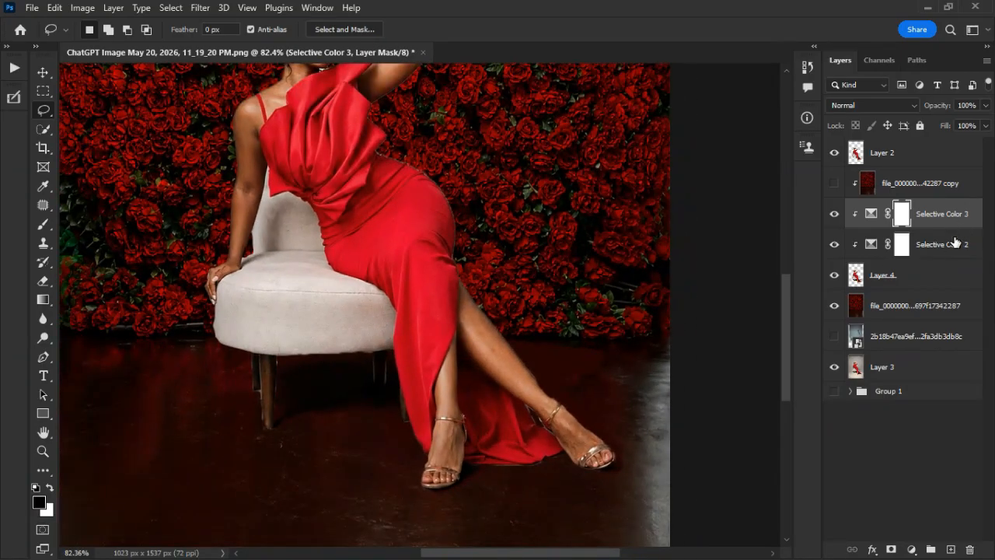
Compare the composite with the two Selective Color adjustments against the clipped Multiply rose-wall copy by switching their visibility
click(835, 214)
click(835, 245)
click(837, 184)
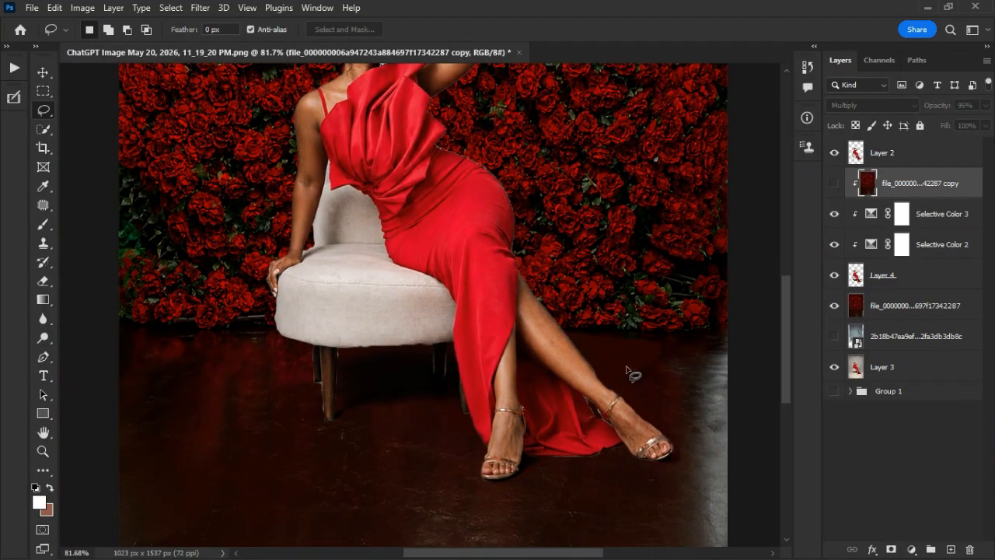
scroll(630, 372, down, 3)
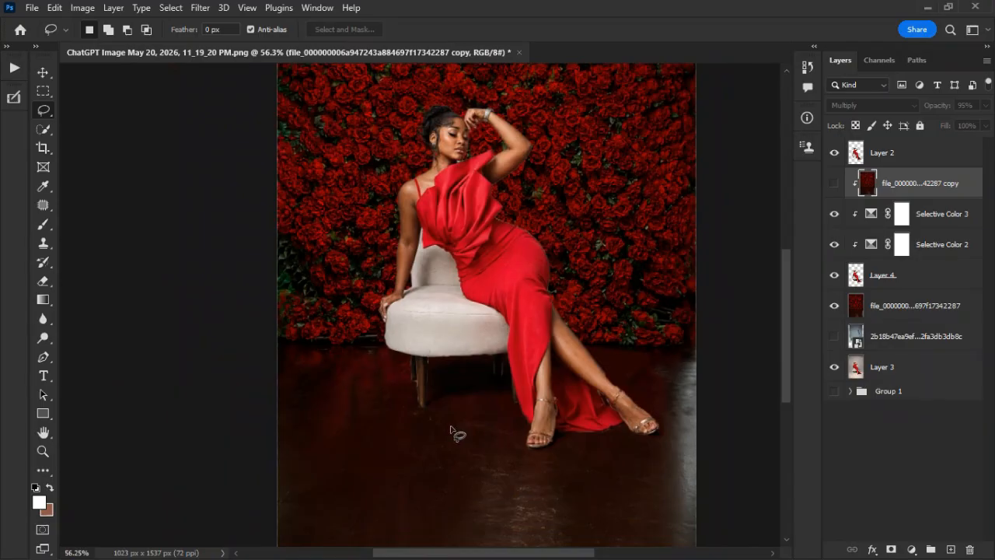
scroll(451, 431, down, 2)
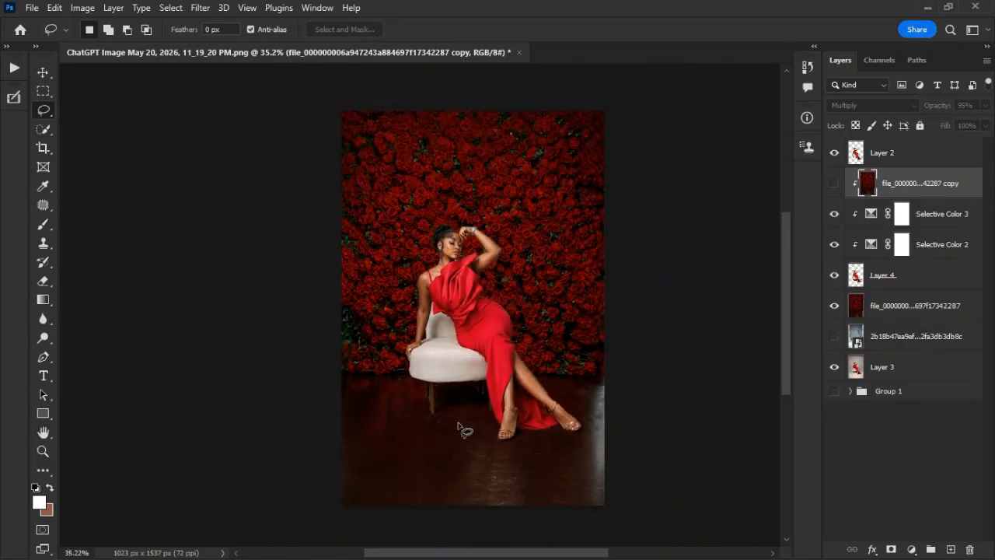
click(837, 244)
click(837, 184)
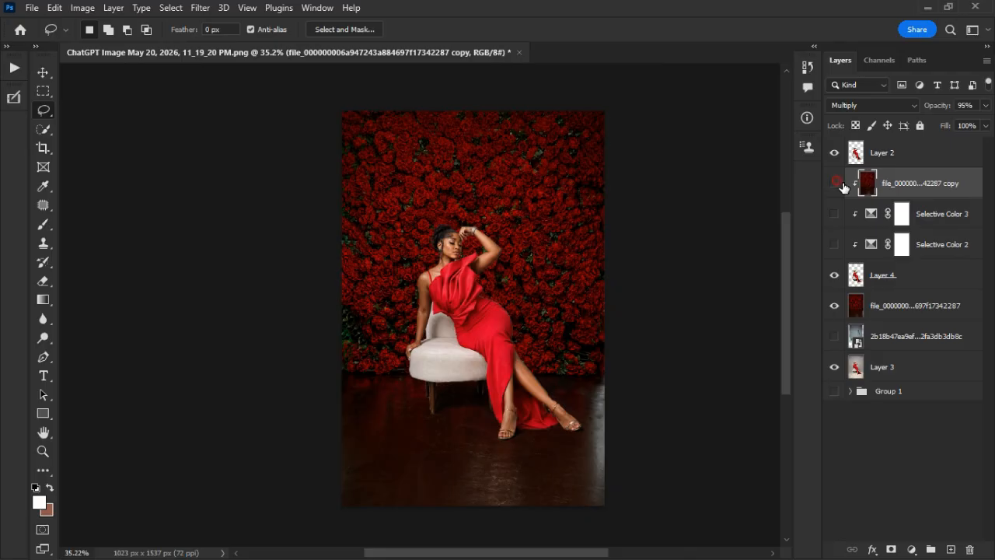
click(836, 183)
click(836, 244)
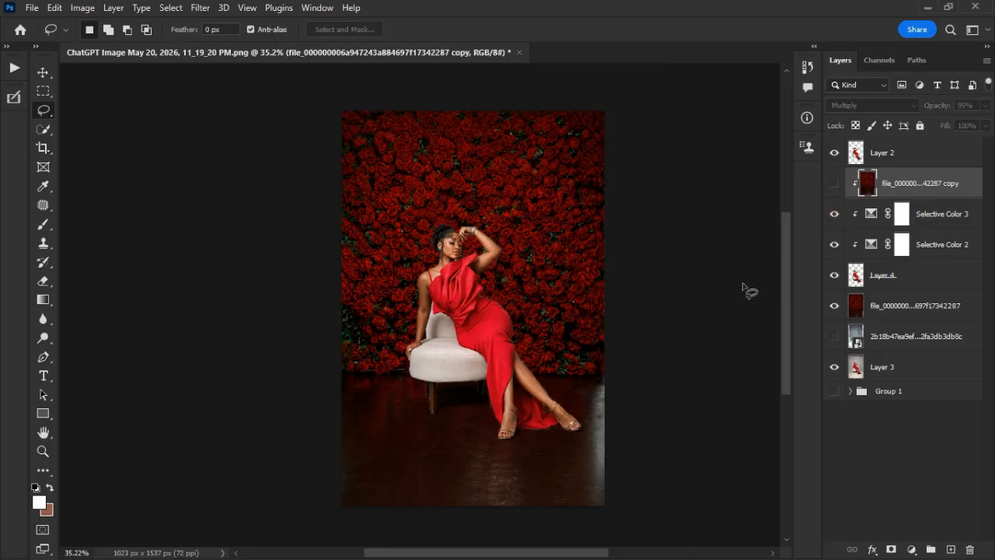
click(835, 185)
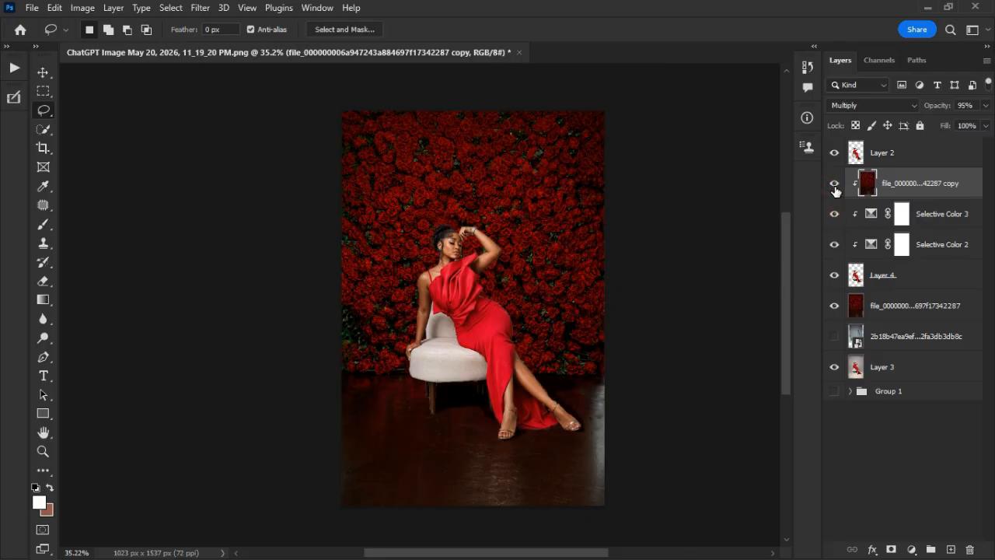
click(836, 187)
scroll(492, 217, up, 2)
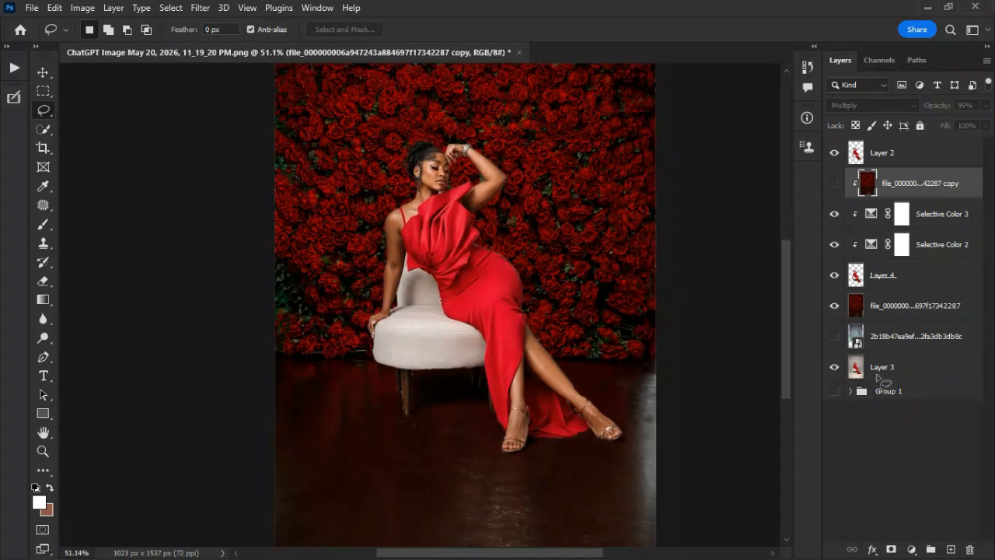
Add a layer mask to Layer 4 and prepare a soft black brush at size 70 for painting on it
click(932, 288)
click(892, 550)
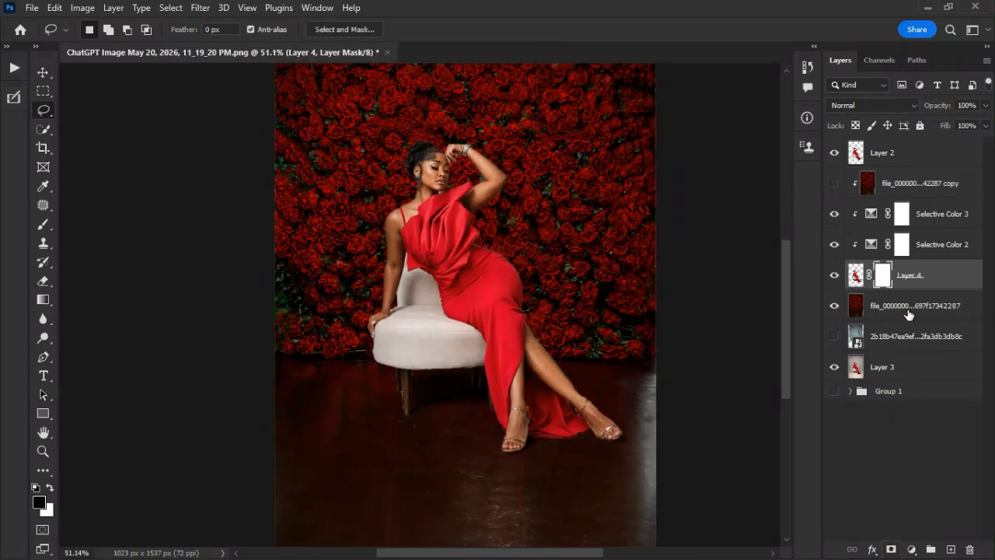
click(43, 224)
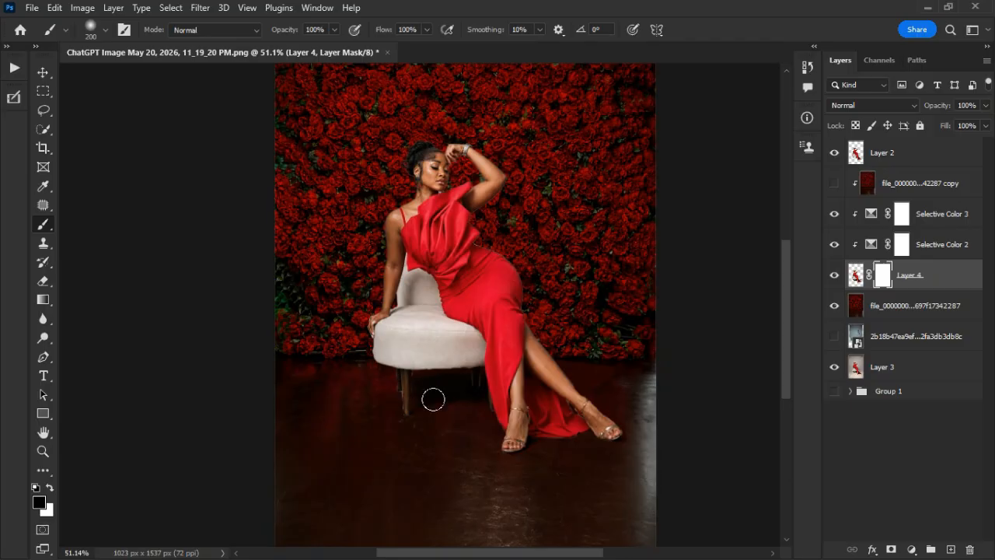
scroll(645, 406, up, 2)
scroll(622, 380, up, 2)
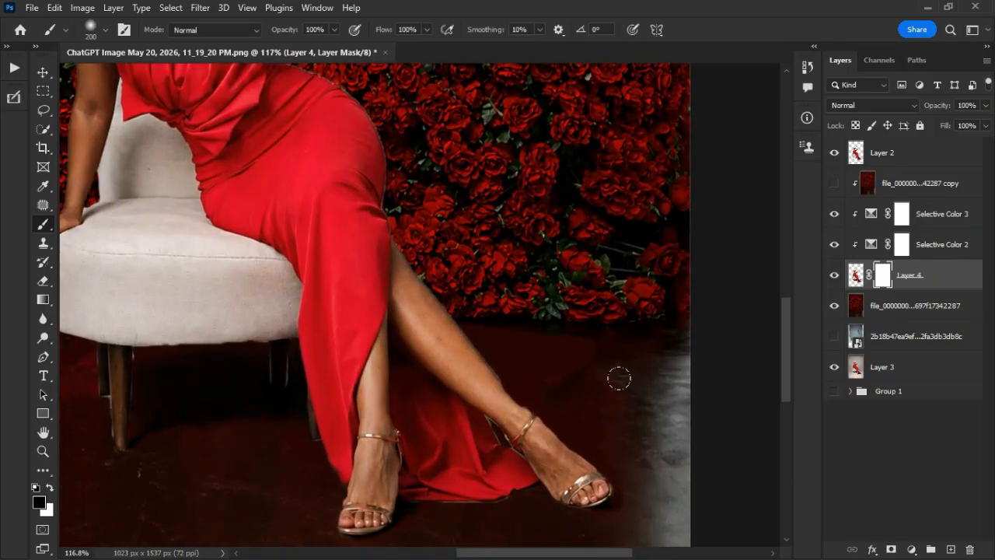
key([)
key([)
key([)
key([)
key([)
key([)
key([)
key([)
Undo the full-flow test stroke and softly paint Layer 4's mask at 8% flow around the floor shadows near her leg and feet
click(559, 383)
key(ctrl+z)
click(425, 30)
drag(365, 45, 364, 45)
click(608, 362)
scroll(257, 401, down, 1)
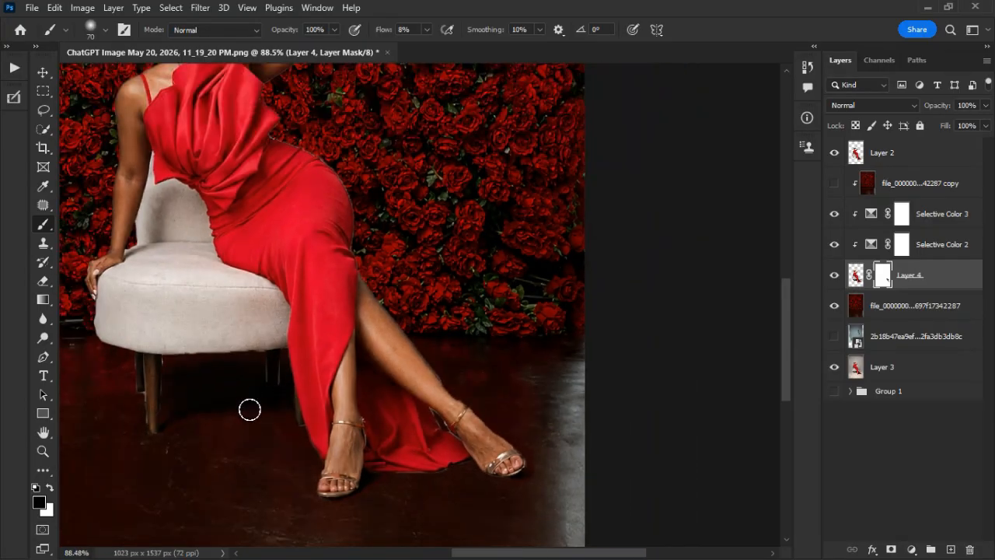
scroll(124, 428, up, 2)
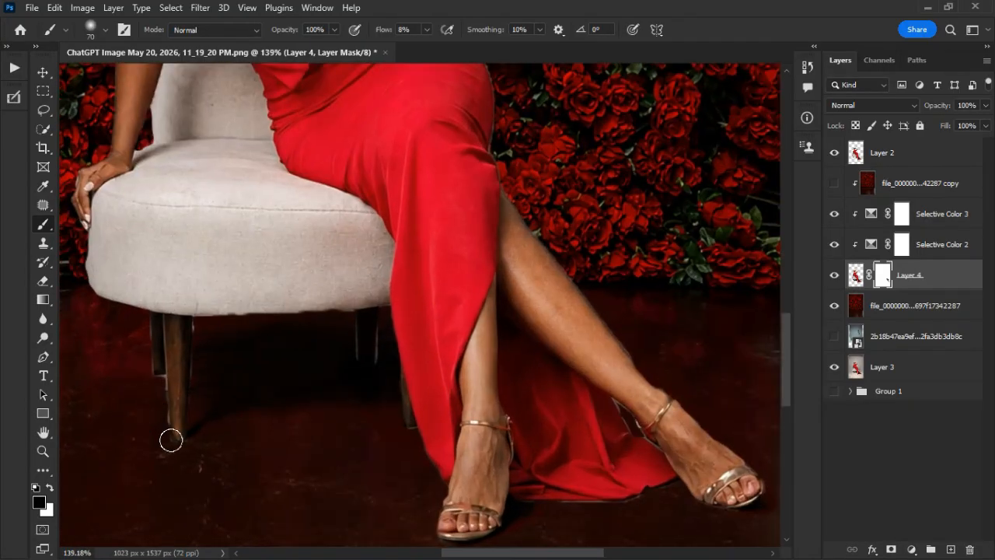
click(430, 495)
Hide both Selective Color adjustments and show the clipped Multiply rose-wall copy instead, comparing the shadow blends with Layer 2 temporarily hidden
click(834, 245)
click(834, 183)
click(836, 152)
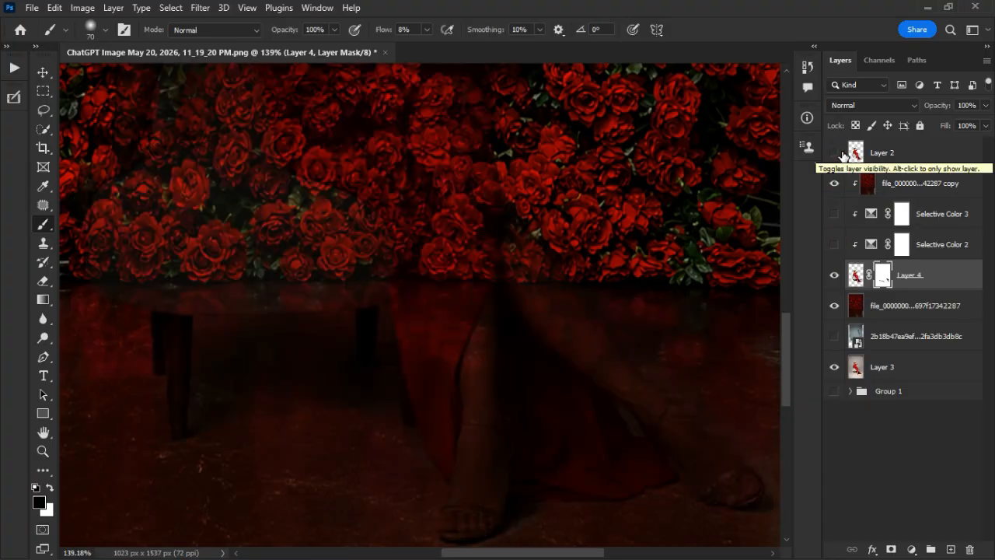
click(834, 183)
click(834, 214)
click(834, 244)
click(834, 244)
click(835, 214)
click(834, 184)
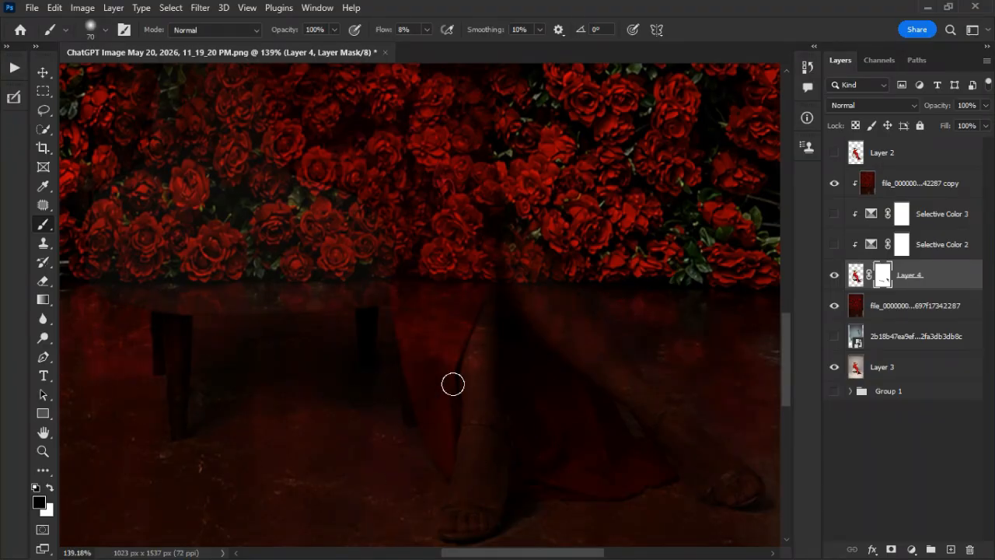
scroll(653, 419, down, 1)
click(835, 154)
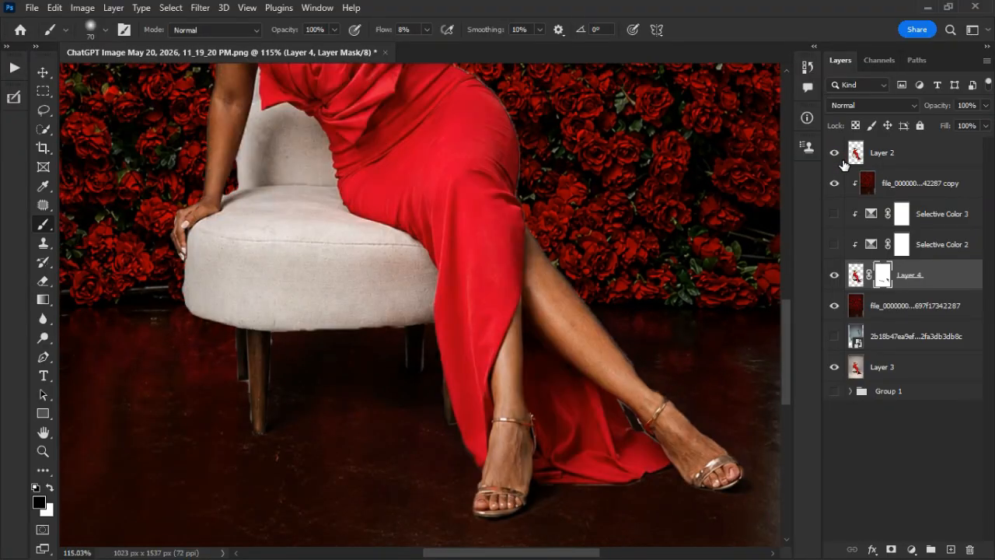
Add a layer mask to Layer 2 and set the brush to size 8 with 70% flow for edge cleanup
scroll(615, 413, down, 3)
scroll(609, 433, up, 3)
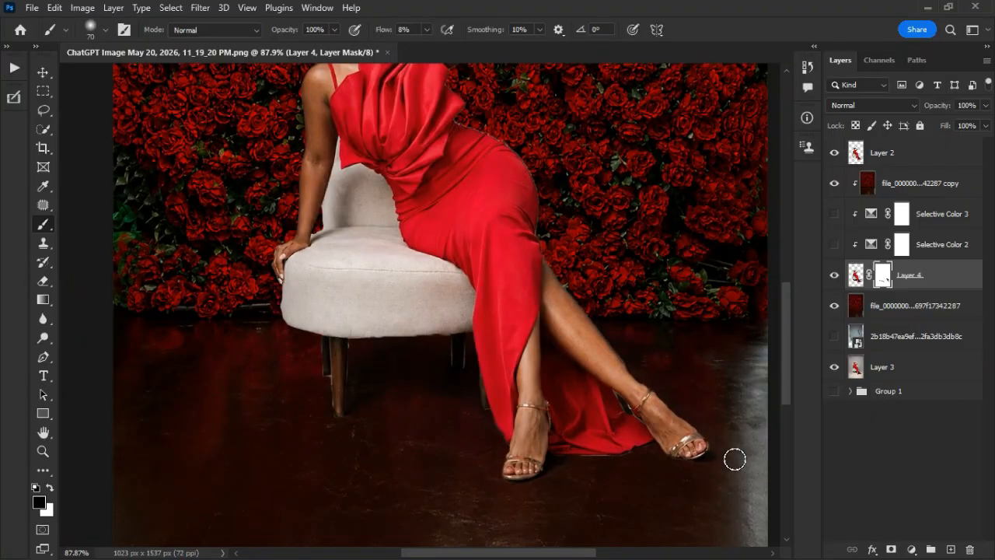
scroll(679, 431, up, 3)
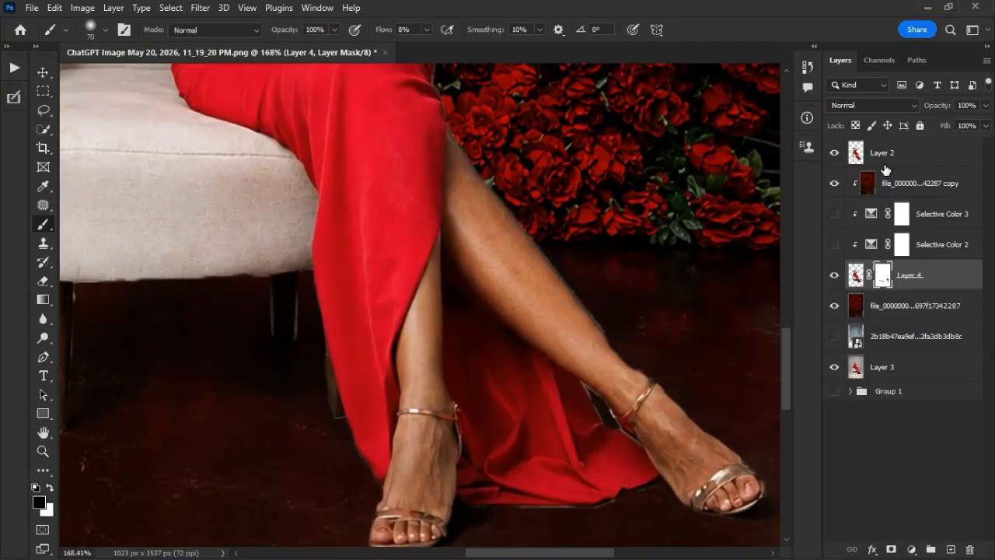
click(922, 166)
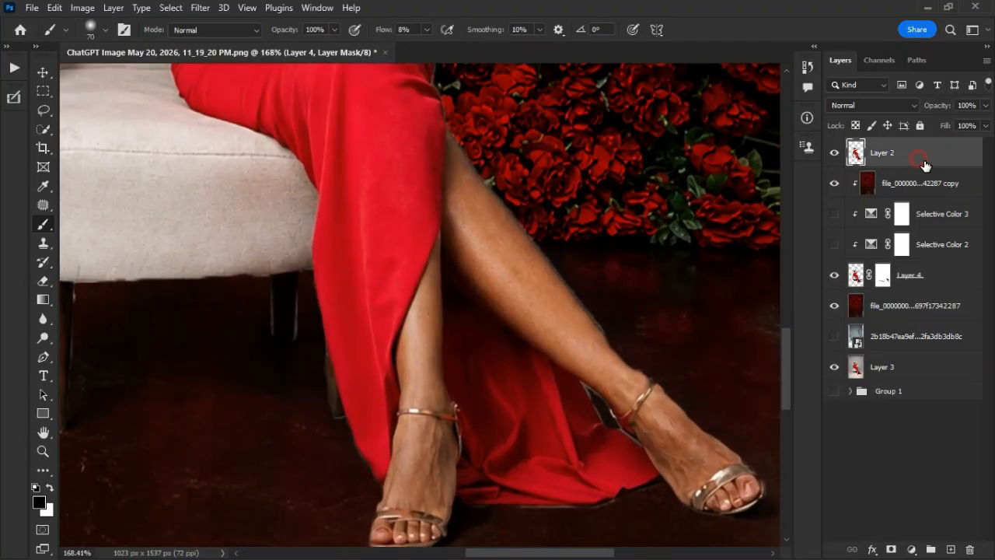
click(891, 549)
key(bracketleft)
key(bracketleft)
key(bracketleft)
key(bracketleft)
key(bracketleft)
key(bracketleft)
key(bracketleft)
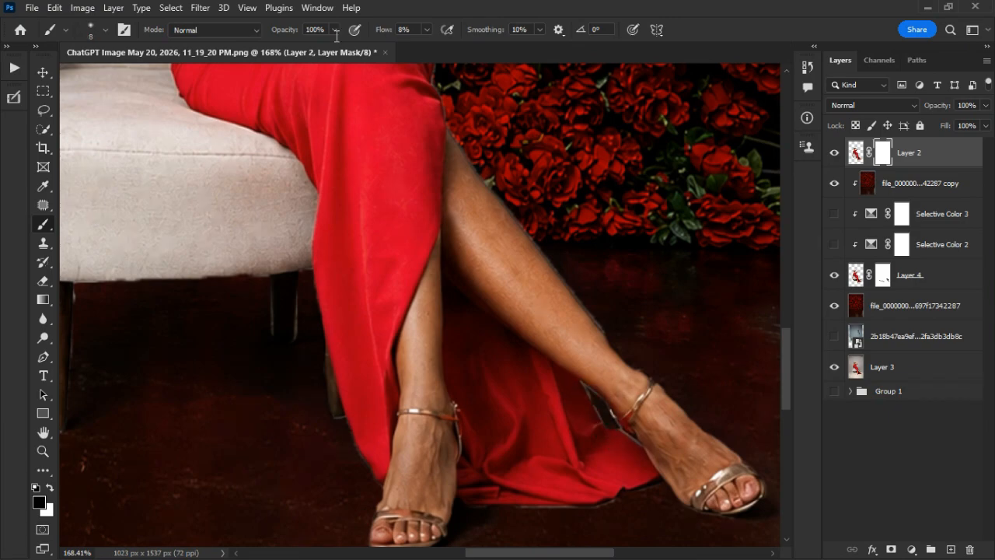
click(426, 29)
drag(458, 60, 471, 61)
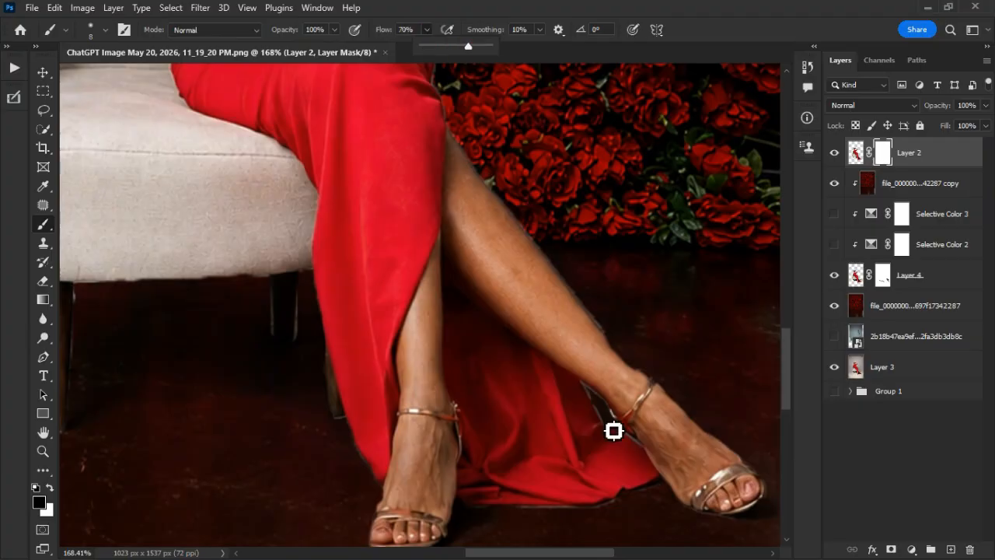
Paint black on Layer 2's mask to remove leftover background beside her ankle and light fringes around the chair legs
scroll(611, 429, up, 5)
mouse_move(632, 428)
mouse_down()
mouse_move(574, 360)
mouse_move(599, 412)
mouse_move(650, 451)
mouse_move(559, 350)
mouse_move(636, 443)
mouse_up()
scroll(636, 443, down, 8)
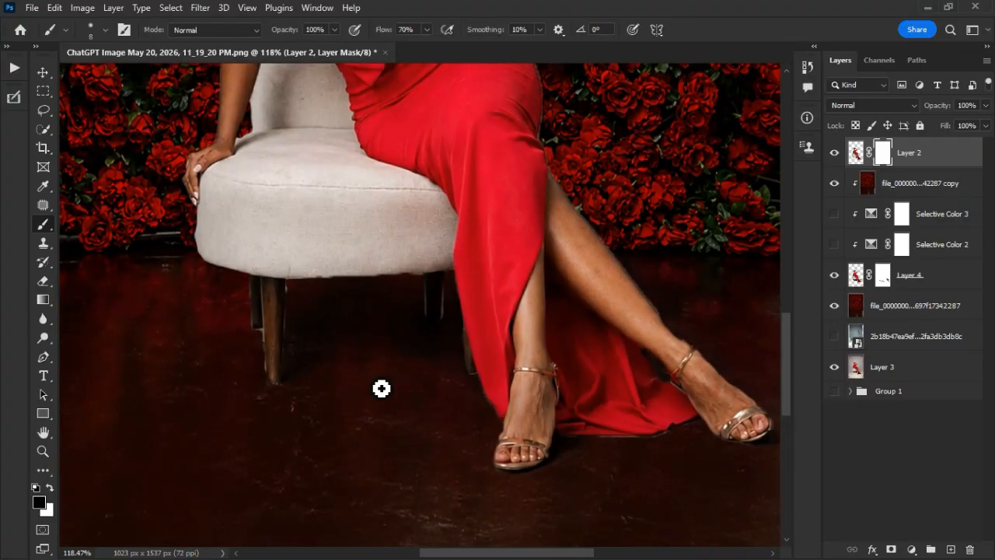
scroll(291, 282, up, 5)
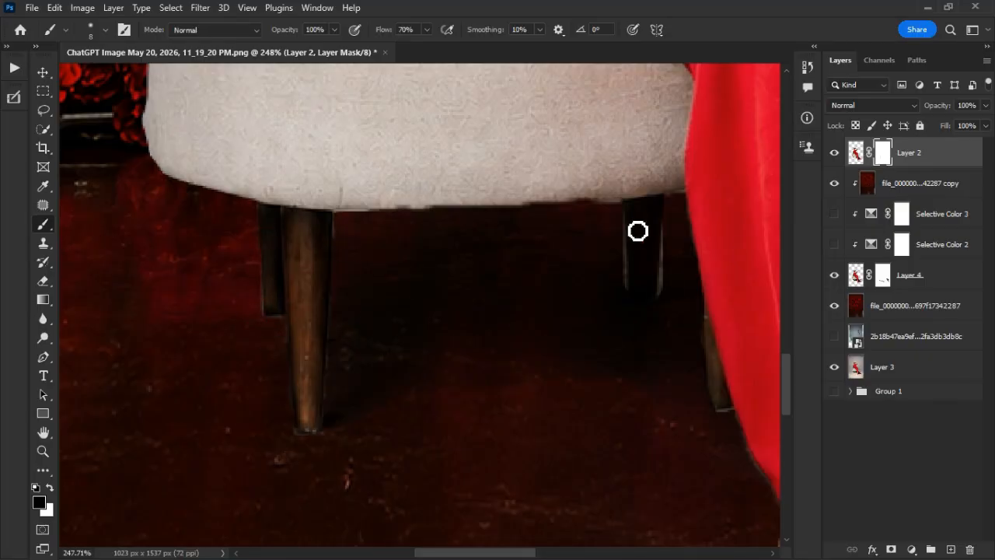
scroll(488, 454, down, 3)
scroll(617, 422, down, 5)
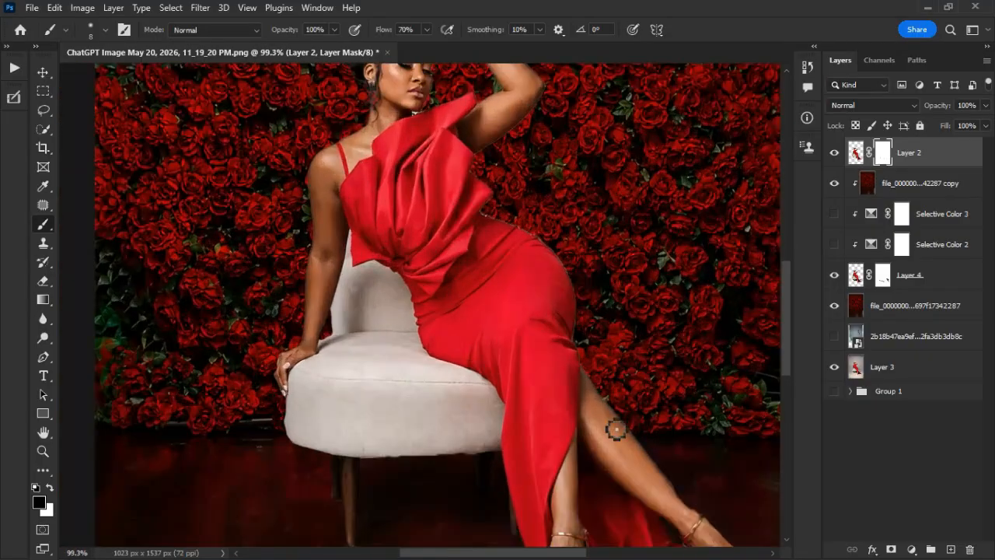
Mask out the remaining background fringe on Layer 2 along her leg, sandalled foot and dress hem, and check the arm's outline
scroll(580, 315, up, 6)
scroll(564, 379, down, 3)
scroll(564, 379, up, 4)
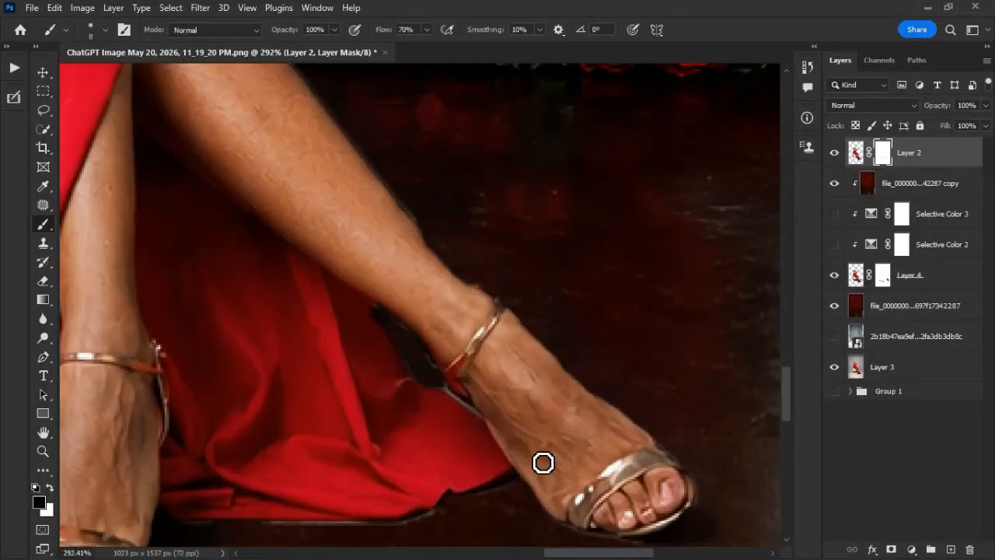
scroll(542, 462, down, 3)
scroll(689, 533, down, 5)
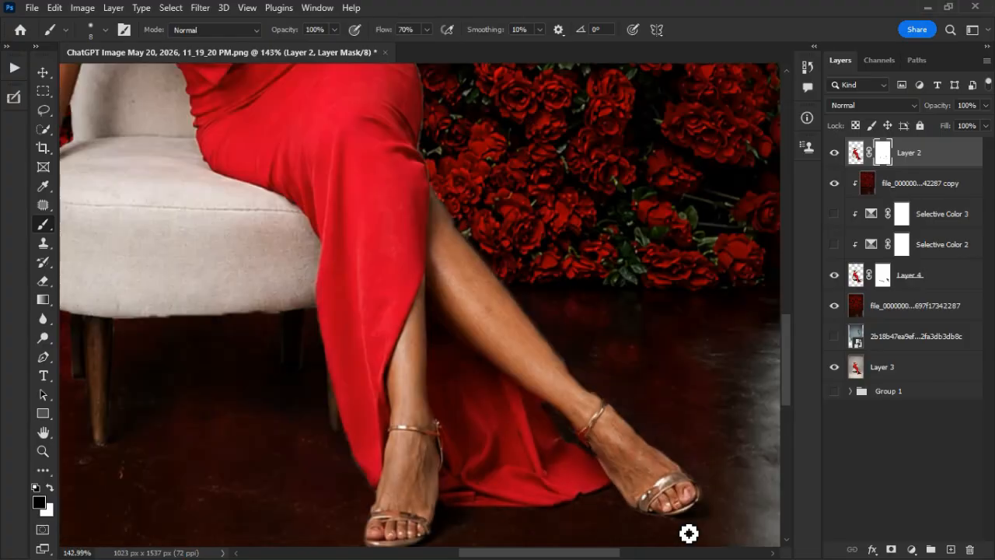
scroll(477, 394, up, 5)
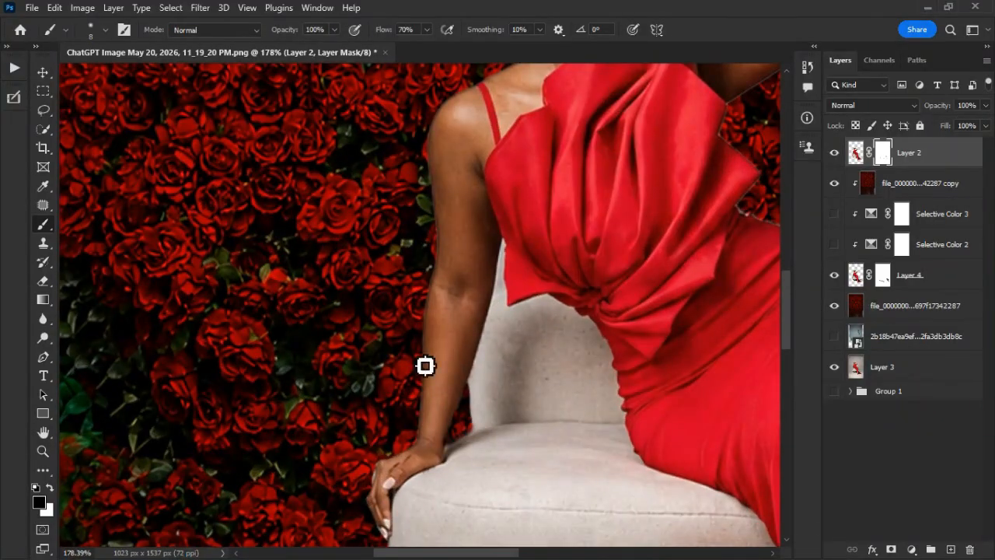
scroll(412, 396, down, 1)
scroll(393, 433, down, 4)
scroll(487, 287, up, 5)
scroll(533, 291, down, 6)
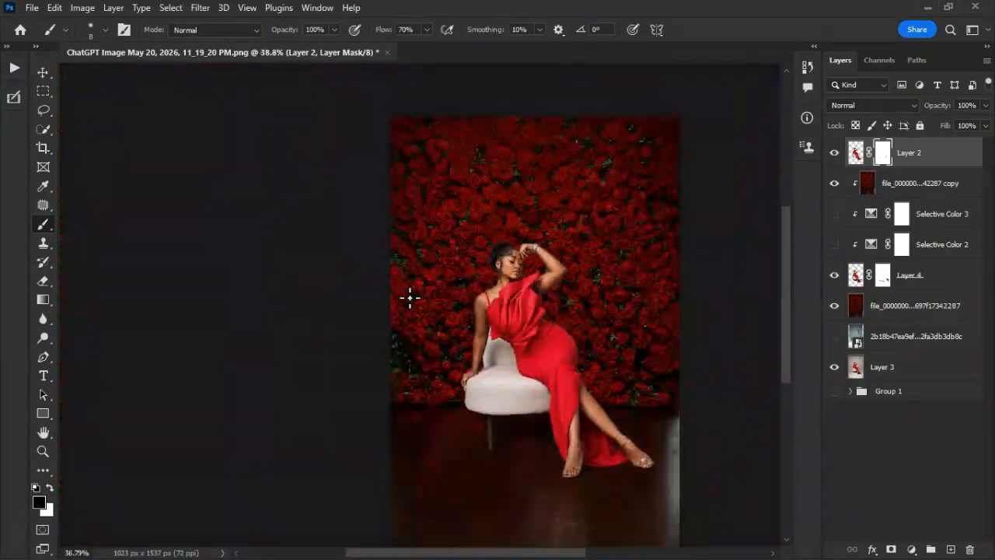
Compare the cleaned composite under the Multiply rose-wall copy and under the Selective Color adjustments, keeping the Multiply copy shown
scroll(410, 298, up, 3)
click(835, 184)
click(835, 216)
click(838, 246)
click(838, 246)
click(835, 215)
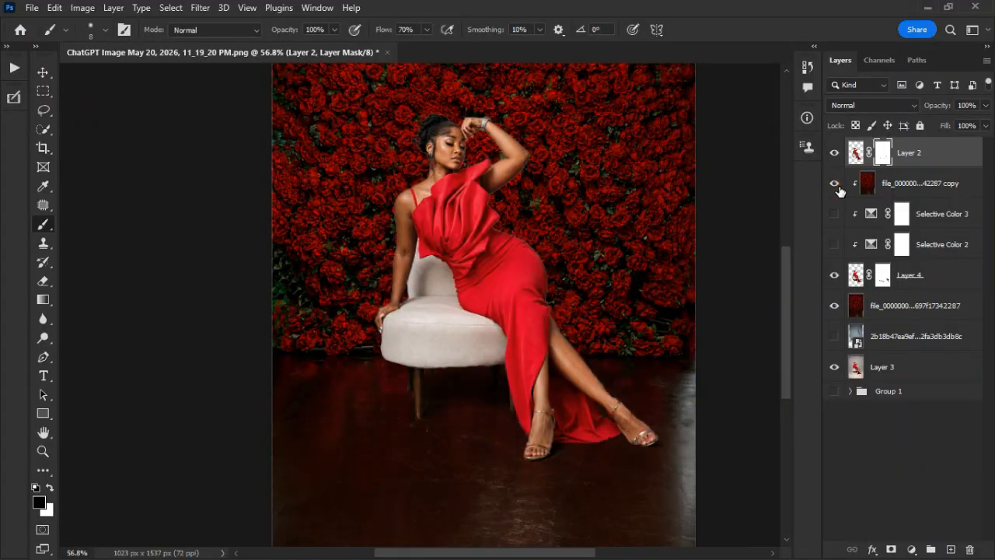
click(838, 187)
scroll(518, 450, down, 3)
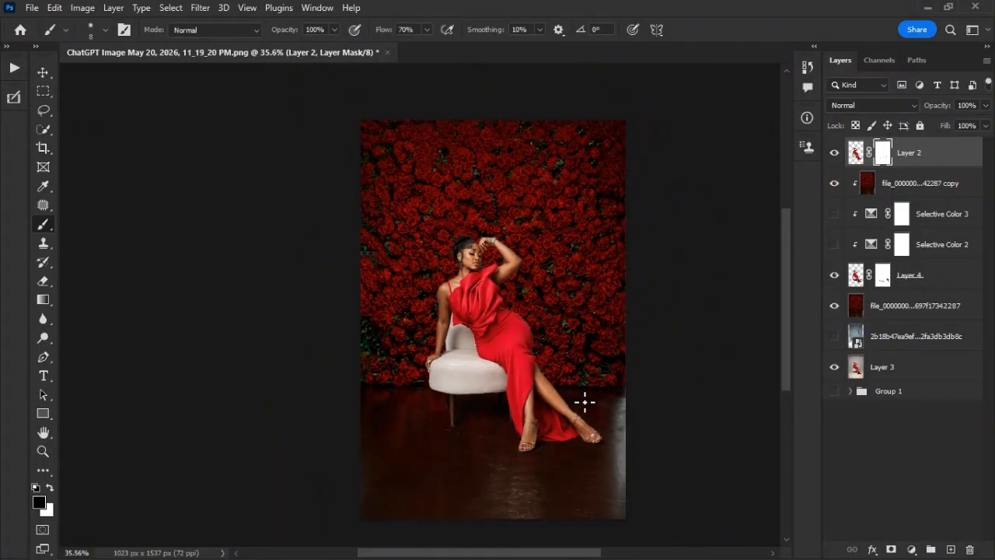
Add a Curves adjustment clipped to Layer 2 and raise the RGB curve's midpoint slightly to brighten the model and chair
click(933, 157)
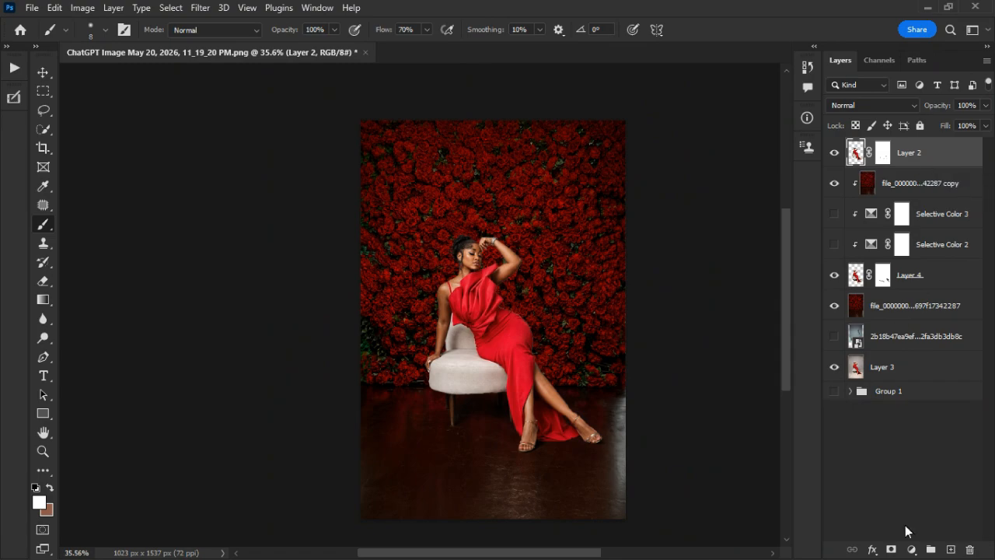
click(911, 549)
click(918, 363)
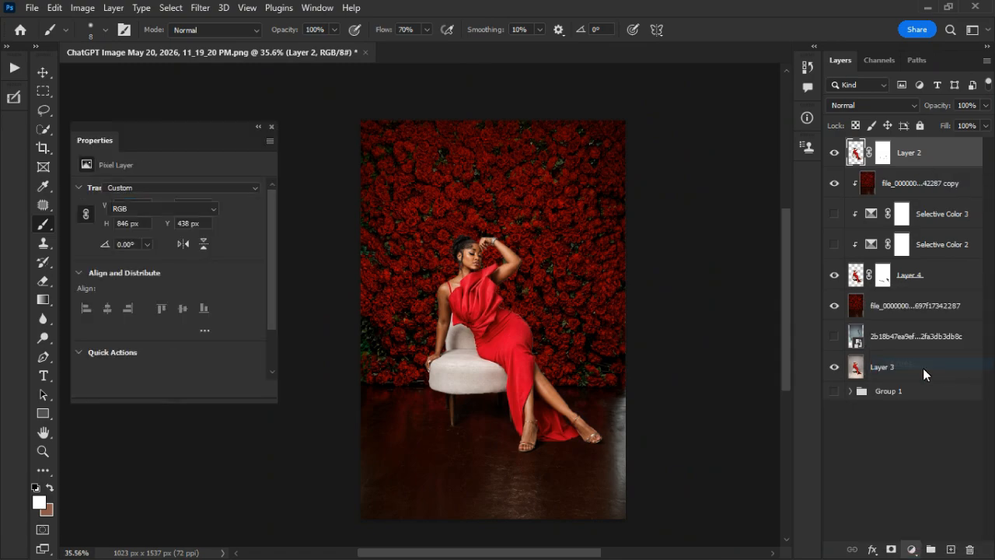
click(168, 389)
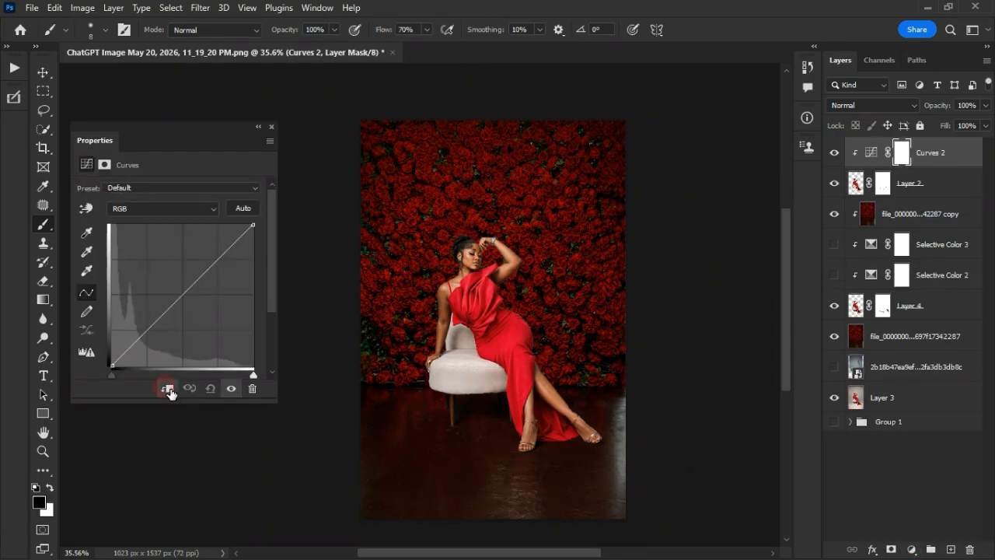
drag(190, 304, 180, 292)
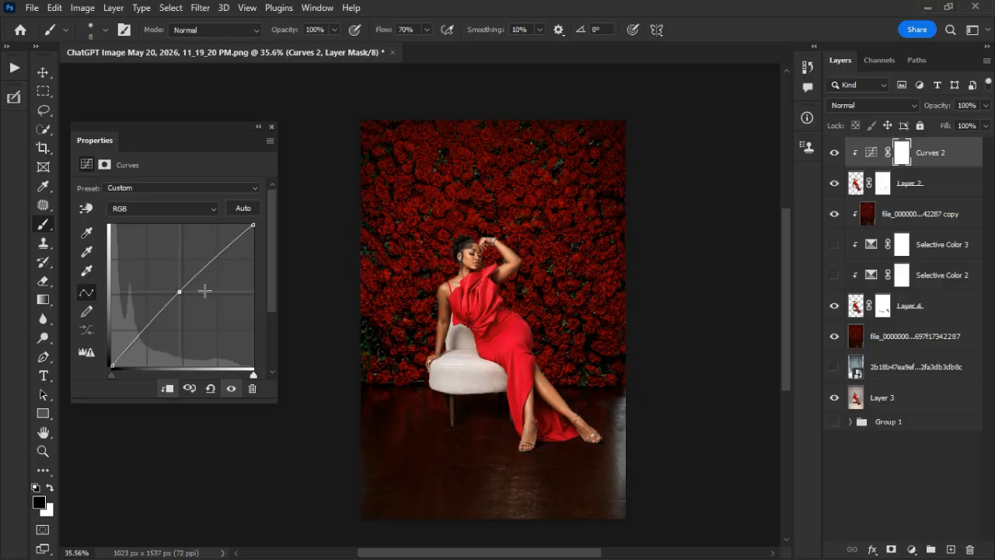
mouse_move(190, 295)
mouse_down()
mouse_move(192, 282)
mouse_move(189, 293)
mouse_up()
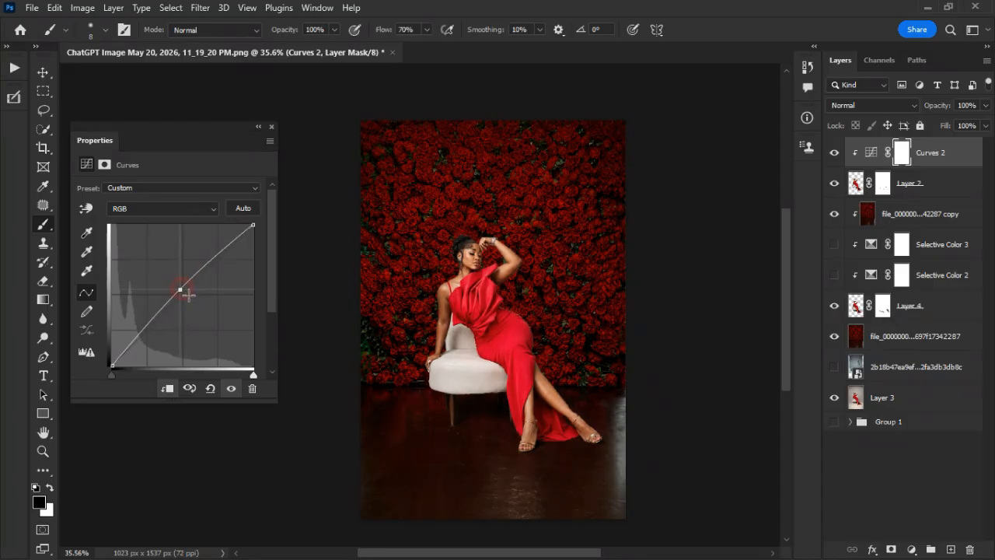
click(272, 127)
Compare the model's brightness with and without the clipped Curves adjustment
scroll(570, 322, up, 1)
click(836, 155)
click(834, 154)
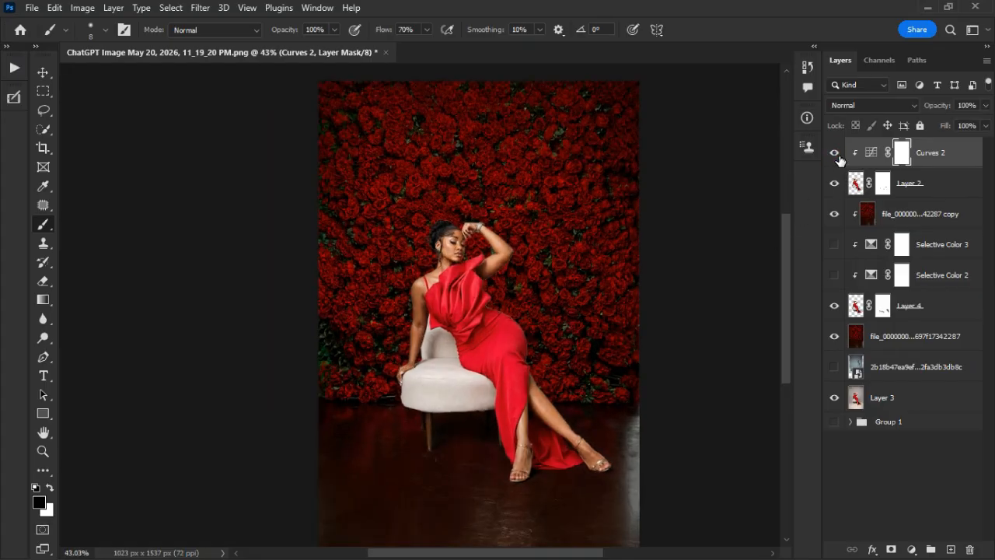
Lower the opacity of the clipped Curves adjustment to 58%
scroll(497, 389, down, 3)
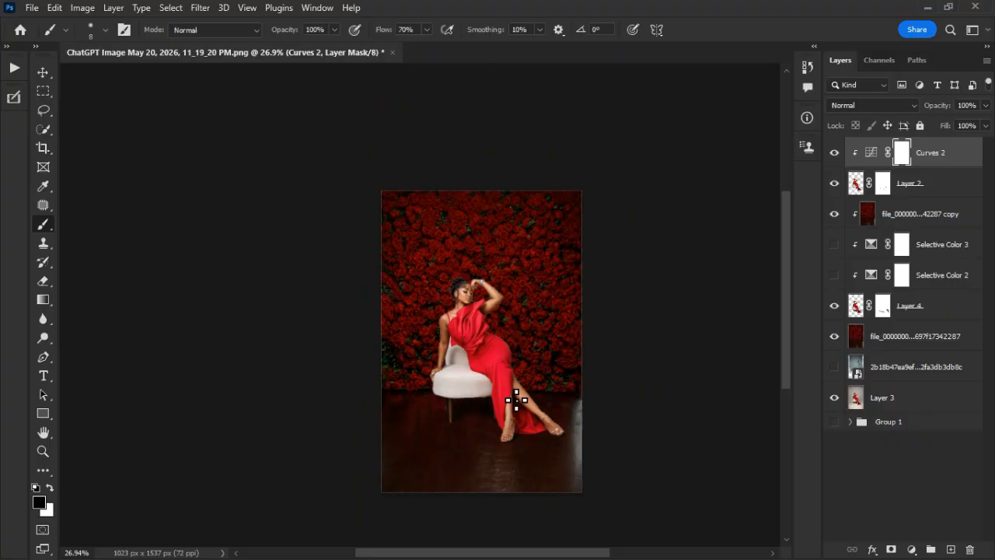
scroll(505, 389, up, 1)
click(985, 106)
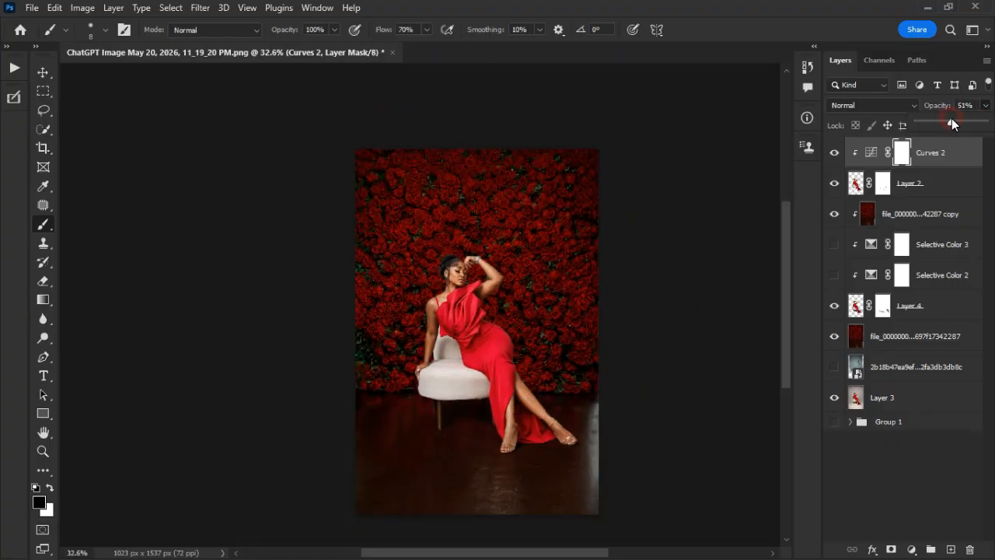
drag(952, 118, 957, 121)
click(944, 221)
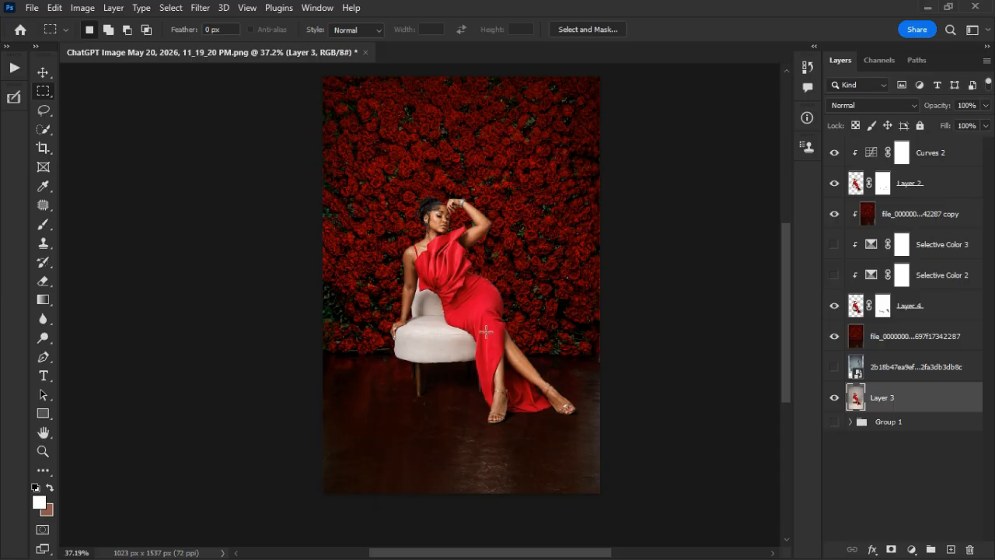
Add a Selective Color adjustment above the Curves adjustment and clip it to Layer 2
scroll(485, 331, up, 3)
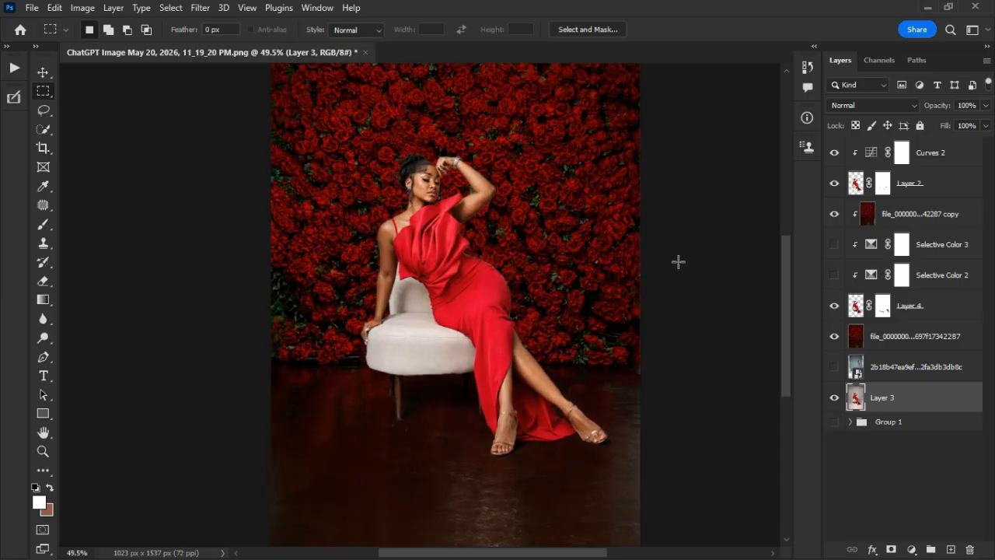
click(960, 178)
click(968, 155)
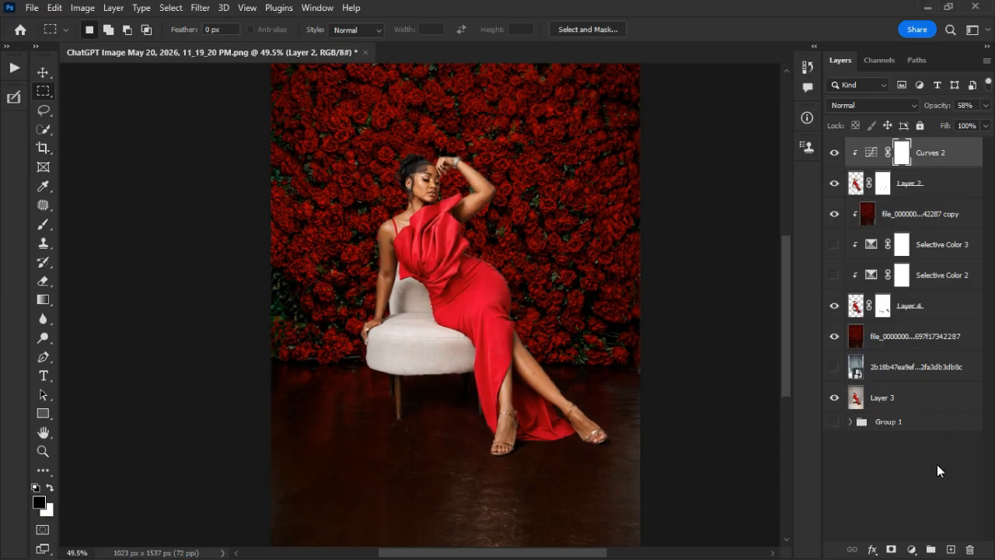
click(911, 550)
click(911, 536)
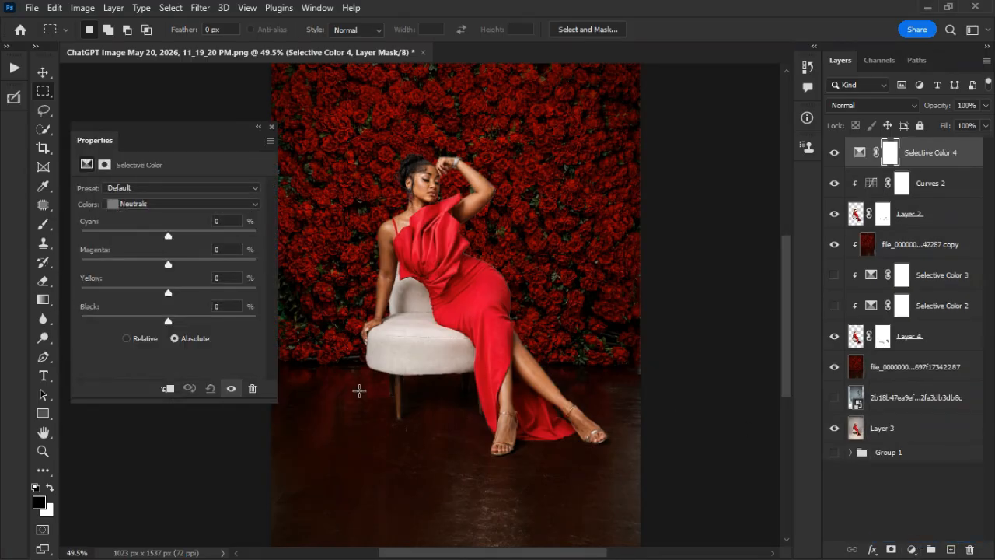
click(168, 387)
scroll(492, 339, down, 2)
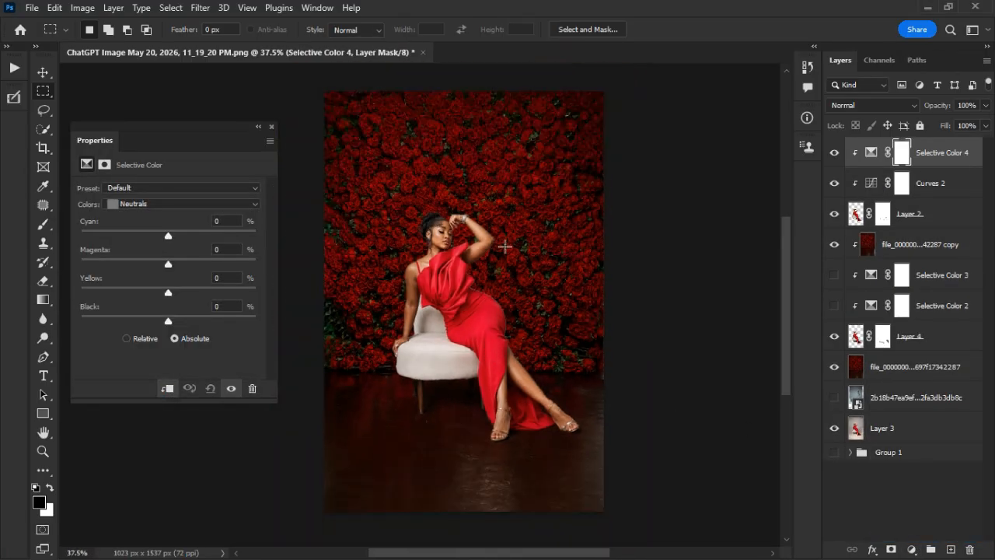
Tune the Reds in the new Selective Color adjustment, reducing cyan and raising yellow to warm the dress and skin
click(148, 202)
click(159, 216)
drag(164, 236, 157, 236)
drag(168, 320, 174, 321)
mouse_move(168, 263)
mouse_down()
mouse_move(190, 264)
mouse_move(166, 267)
mouse_up()
drag(170, 321, 178, 293)
Set the Yellows of the Selective Color adjustment to Cyan +15%, Magenta +1% and Yellow +11%
click(157, 205)
click(158, 226)
drag(168, 265, 182, 240)
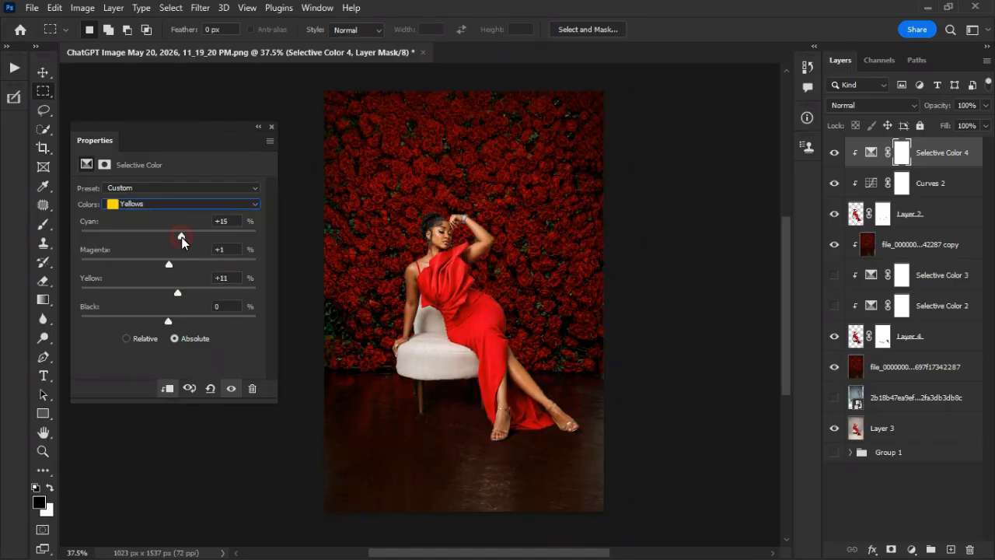
click(271, 127)
Compare the model's colour with and without the top Selective Color adjustment
scroll(478, 257, up, 6)
scroll(474, 295, down, 7)
scroll(474, 299, up, 1)
click(834, 153)
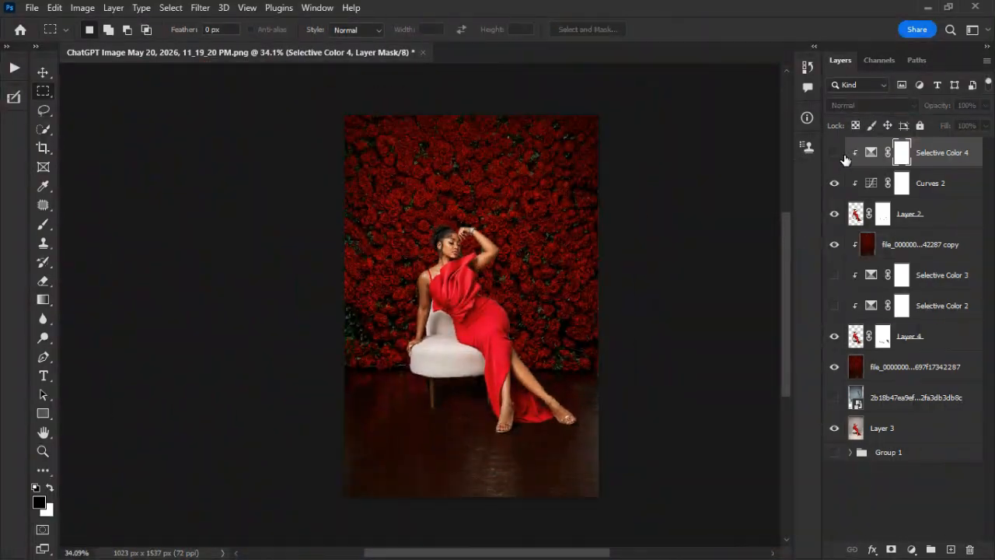
scroll(472, 318, up, 6)
click(835, 153)
Refine the top Selective Color adjustment further, setting its Neutrals to Cyan -6% and Yellow +4%
double_click(870, 152)
click(183, 204)
click(156, 304)
mouse_move(168, 235)
mouse_down()
mouse_move(184, 240)
mouse_move(168, 236)
mouse_up()
drag(169, 319, 173, 294)
click(171, 205)
click(172, 282)
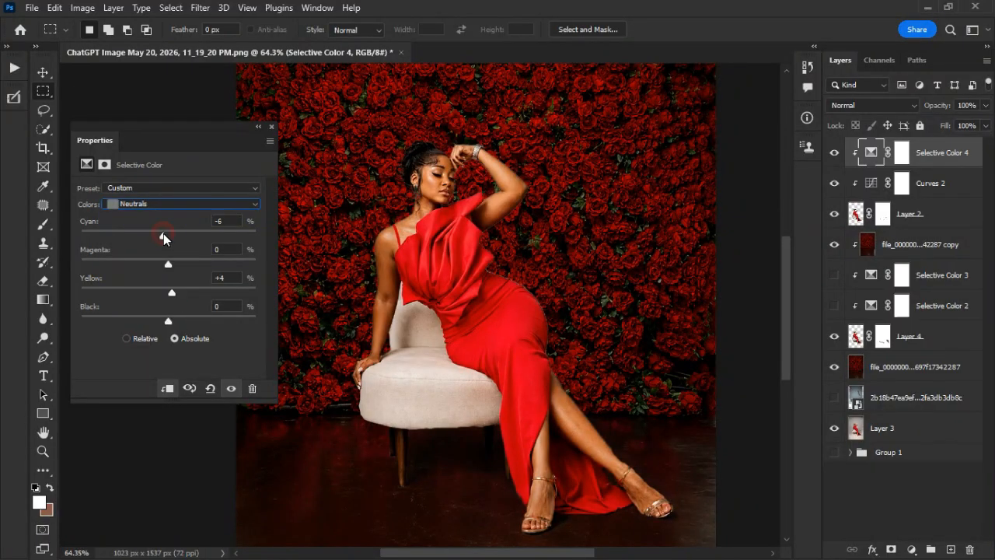
click(271, 127)
Compare the whole composite with the refined Selective Color adjustment hidden and shown
scroll(536, 358, down, 5)
click(836, 157)
click(835, 157)
scroll(504, 325, down, 3)
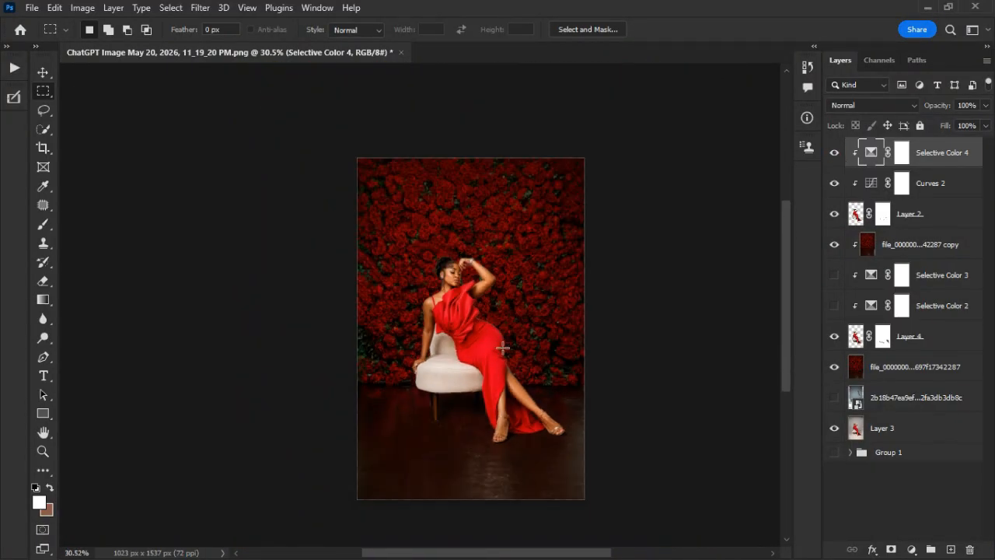
Lower the opacity of the top Selective Color adjustment to 83%
scroll(504, 325, up, 4)
click(985, 105)
drag(984, 122, 973, 122)
scroll(446, 422, down, 3)
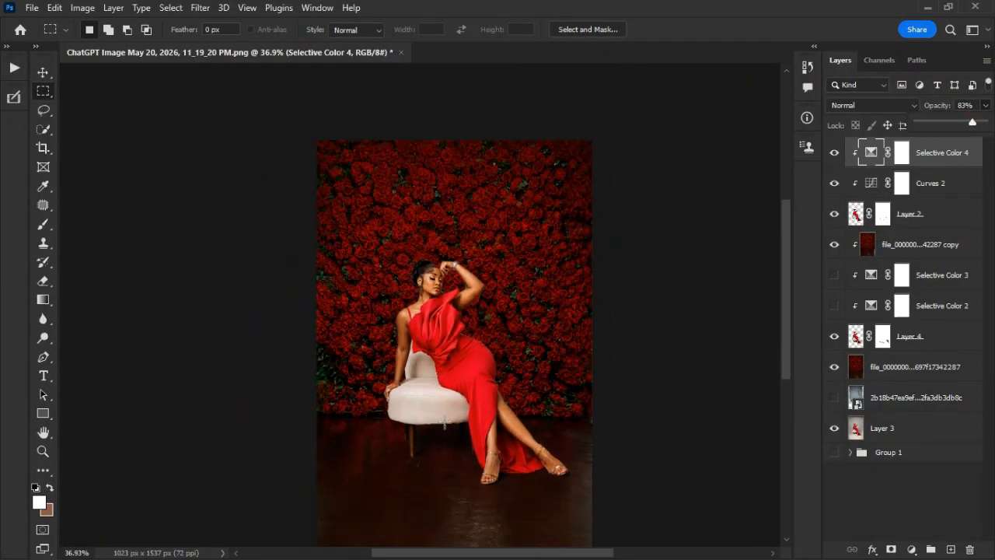
scroll(450, 363, down, 1)
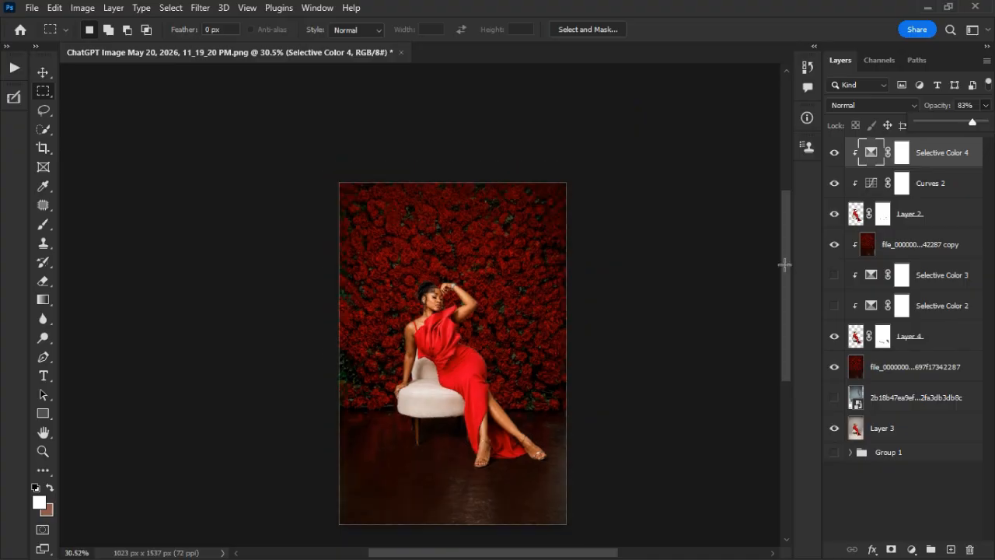
Raise the opacity of the Curves adjustment clipped to Layer 2 to 100%
click(876, 187)
double_click(876, 187)
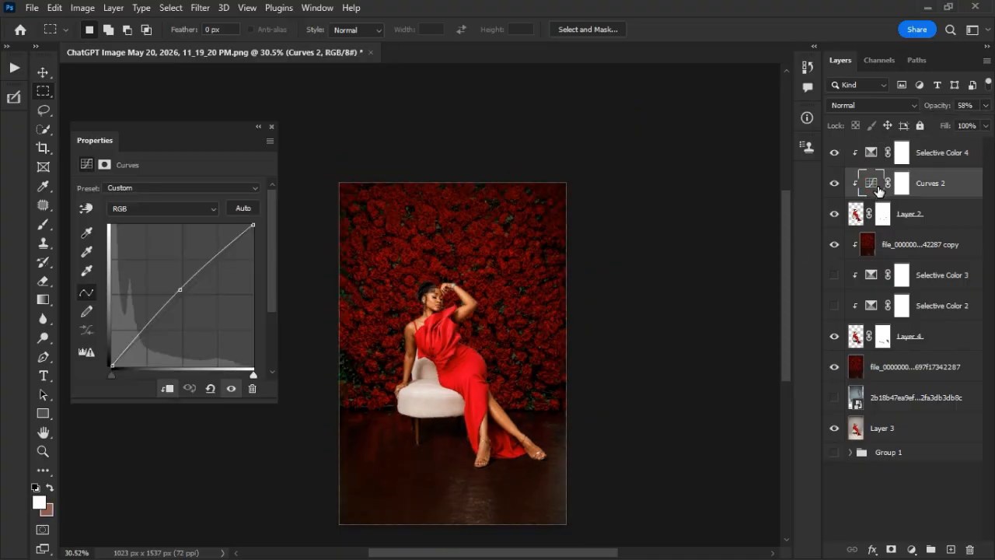
click(984, 106)
drag(959, 123, 990, 128)
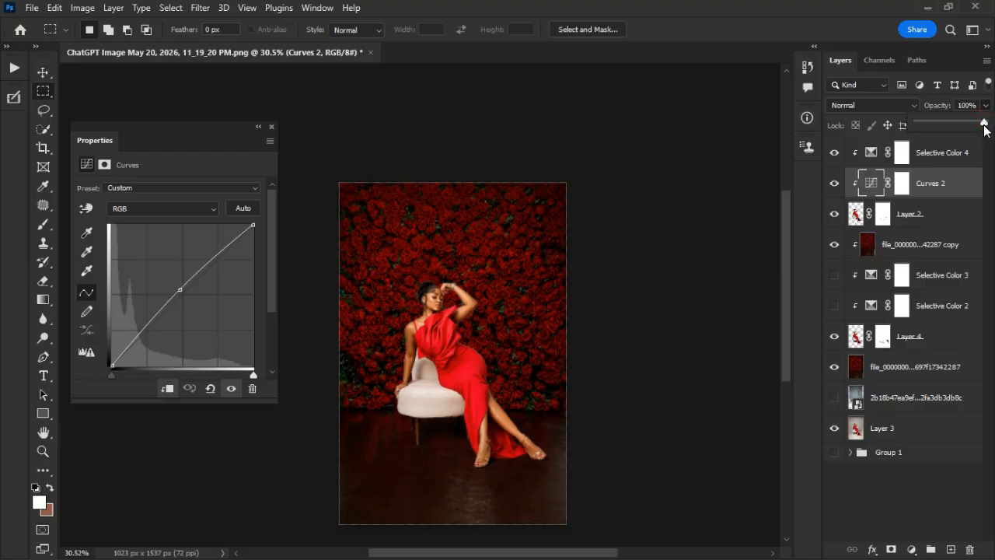
click(412, 142)
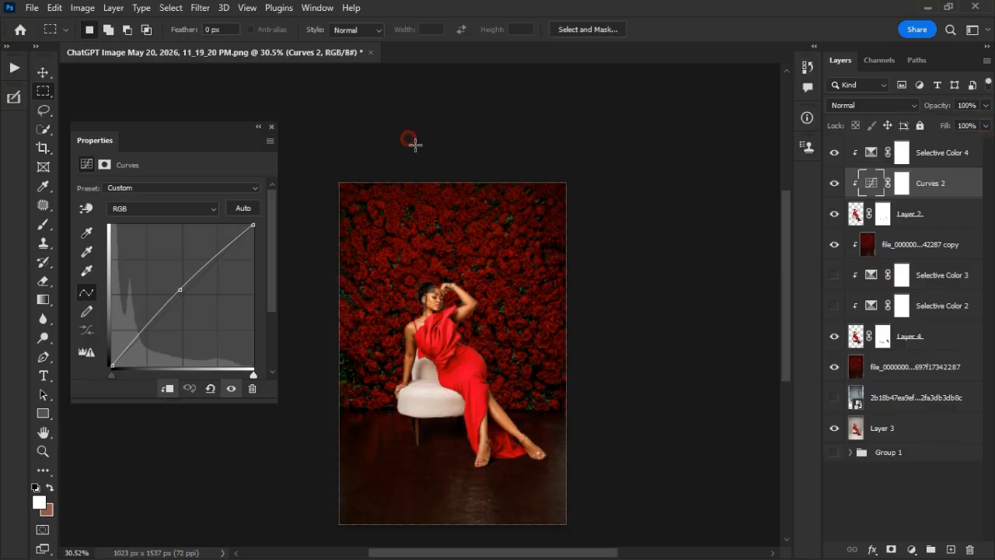
click(272, 127)
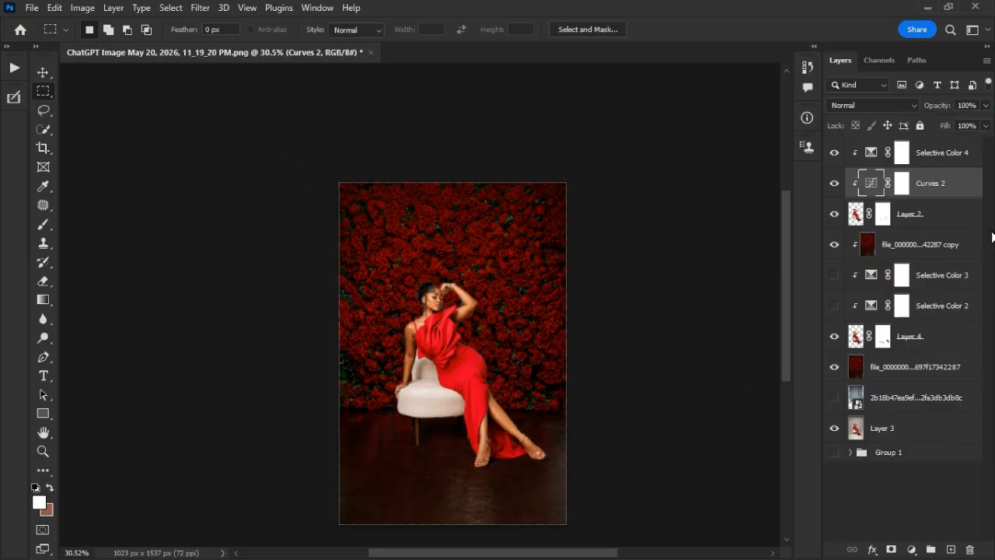
Stamp all visible layers into a new merged layer above the top Selective Color adjustment
click(981, 156)
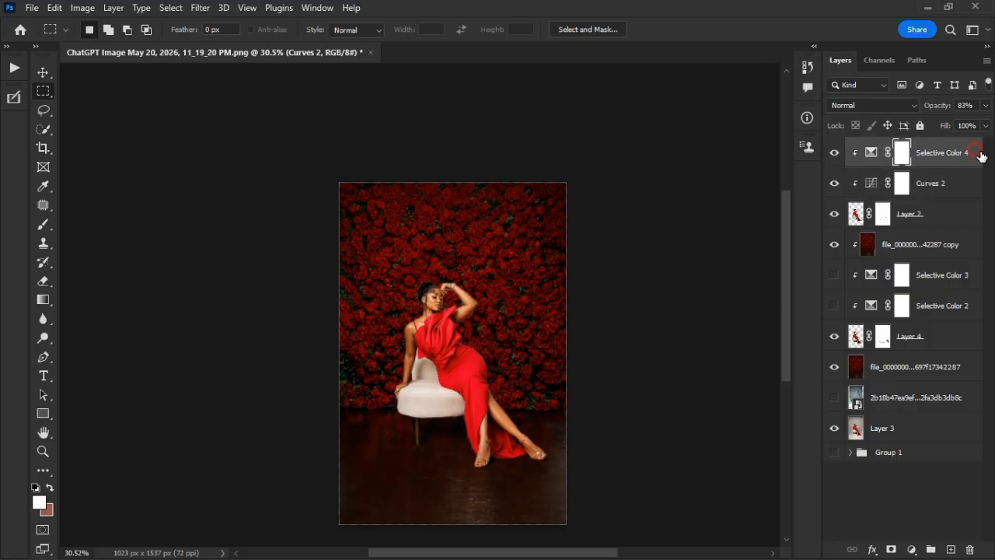
key(ctrl+shift+alt+e)
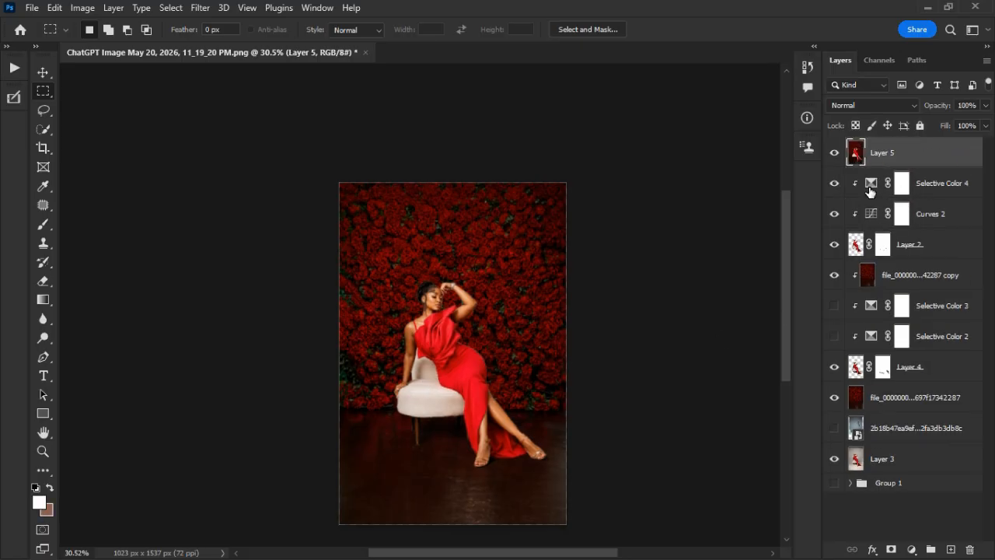
Hide the merged layer, both rose-wall layers and Layer 3 so only the model, chair and shadows stay on transparency
click(948, 188)
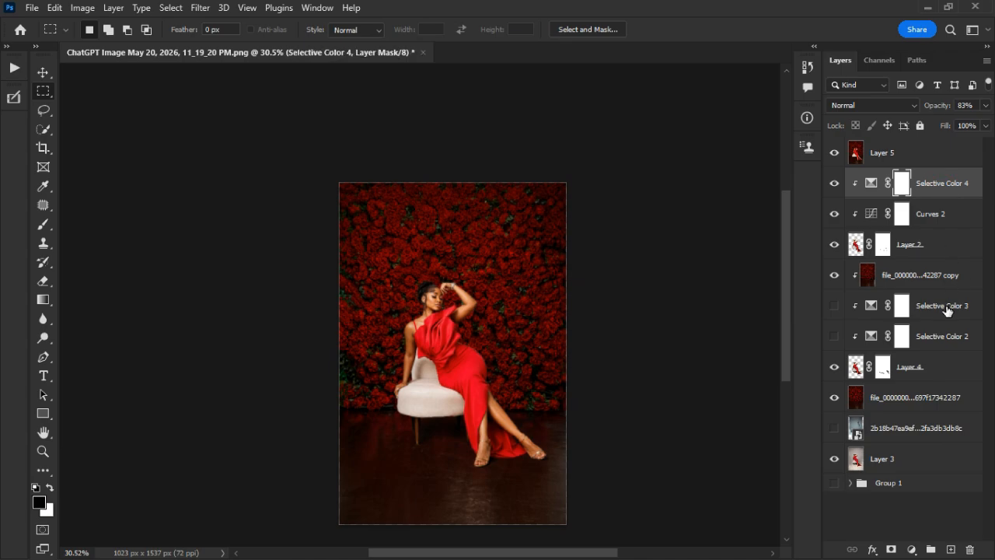
click(836, 276)
click(834, 459)
click(836, 154)
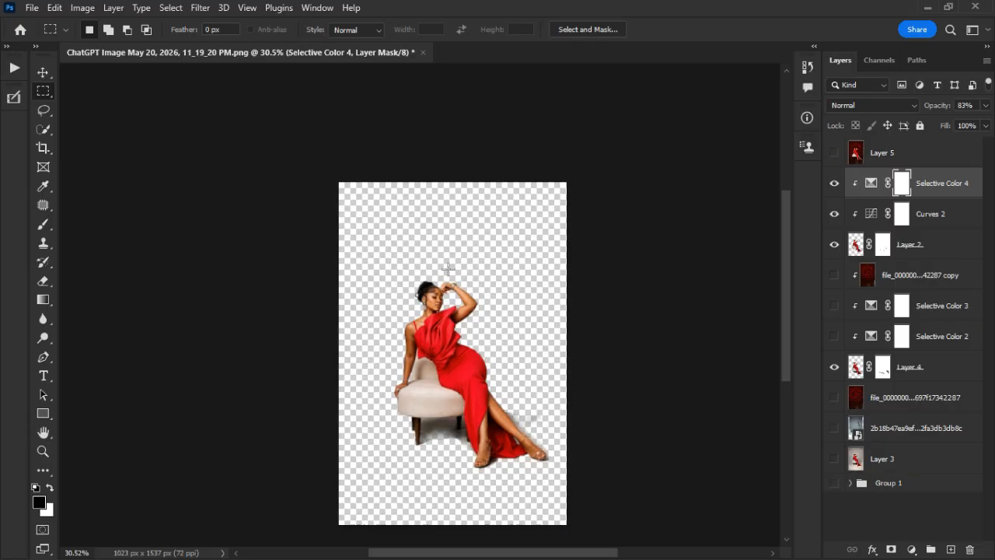
scroll(447, 311, down, 2)
scroll(453, 413, up, 4)
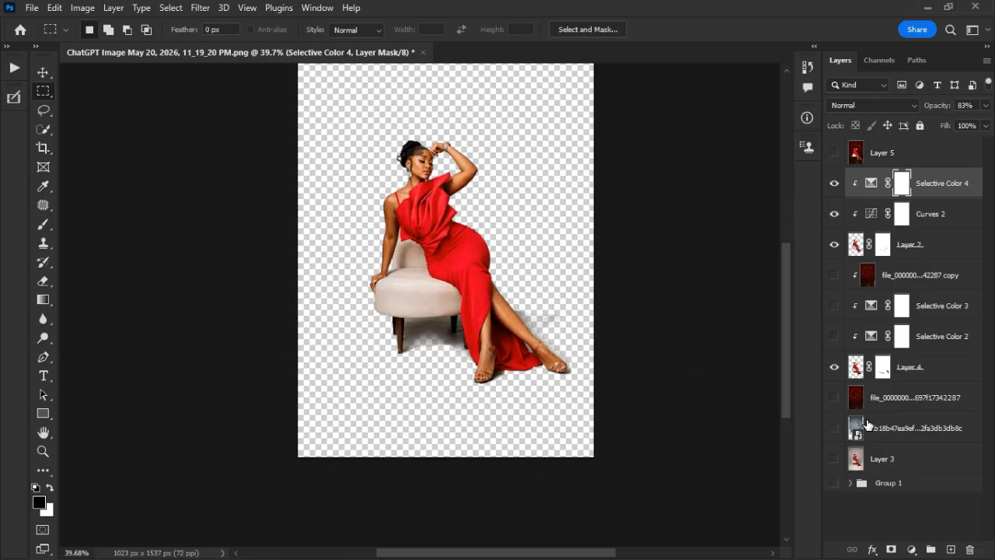
Show the grey studio backdrop with the bare tree and rocks behind the model, and activate the Move tool
click(835, 428)
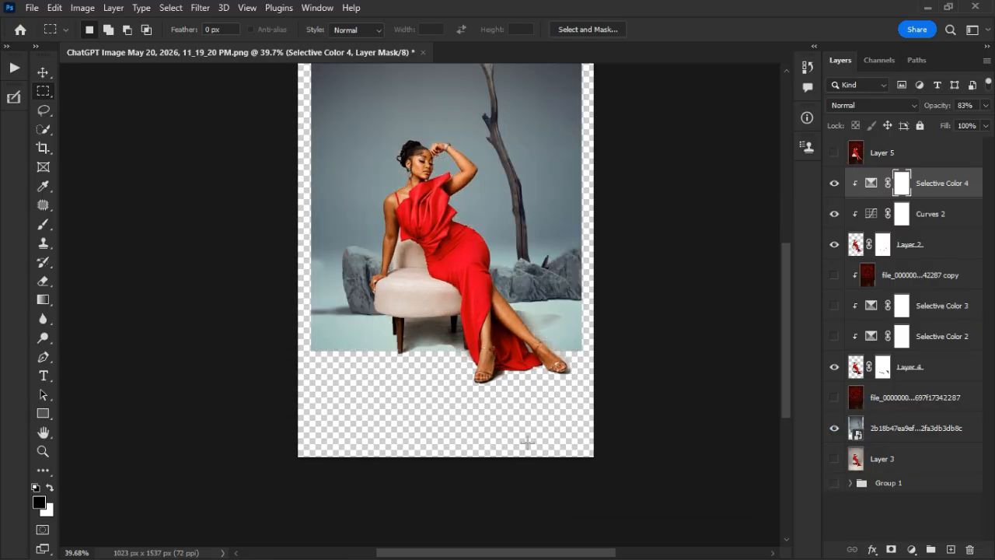
scroll(395, 438, down, 1)
click(41, 73)
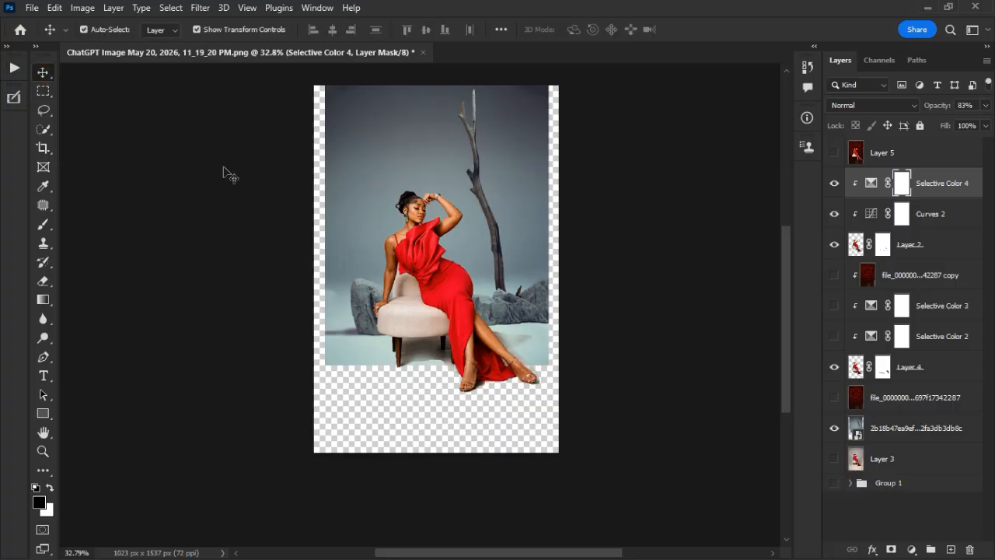